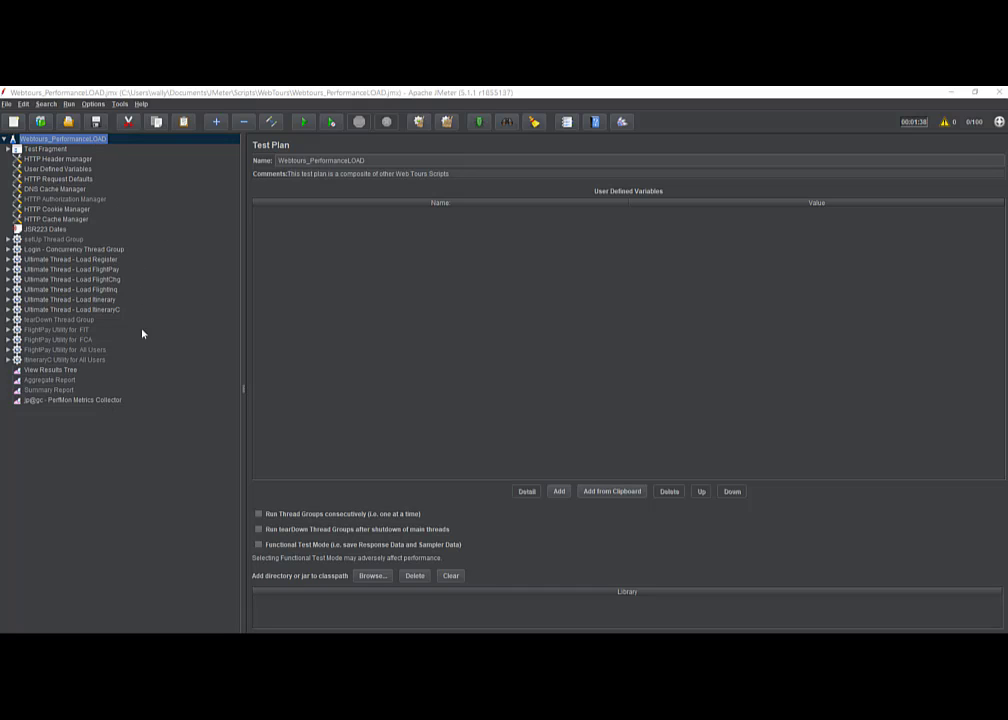
# Open the jp@gc - PerfMon Metrics Collector and view the metric choices for the first localhost server row
pyautogui.click(75, 401)
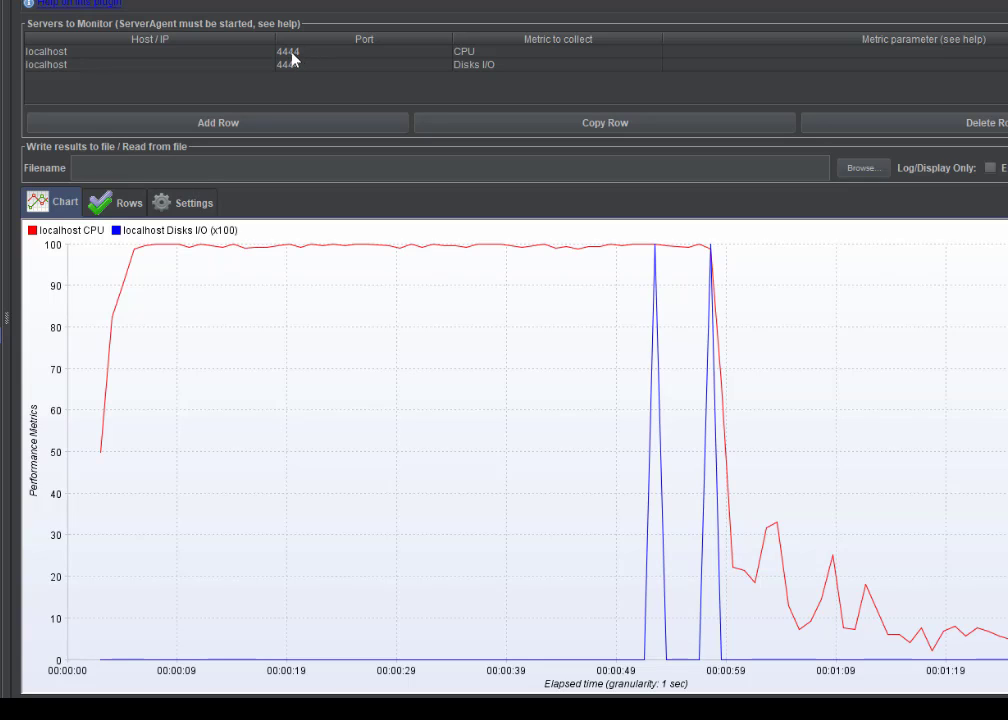
pyautogui.click(504, 52)
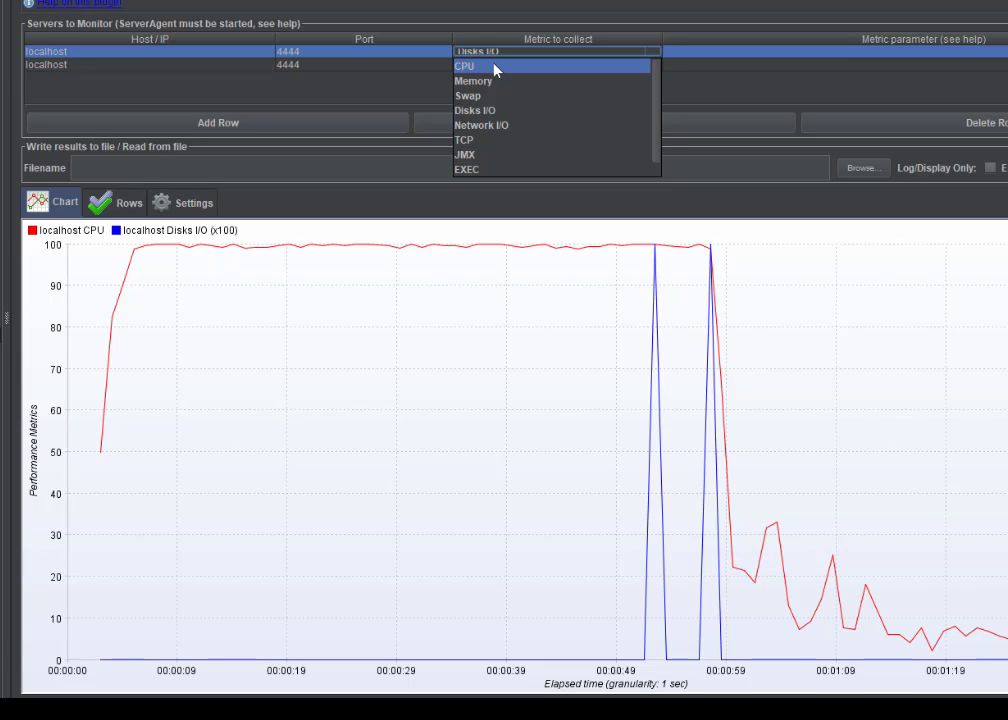
pyautogui.click(398, 94)
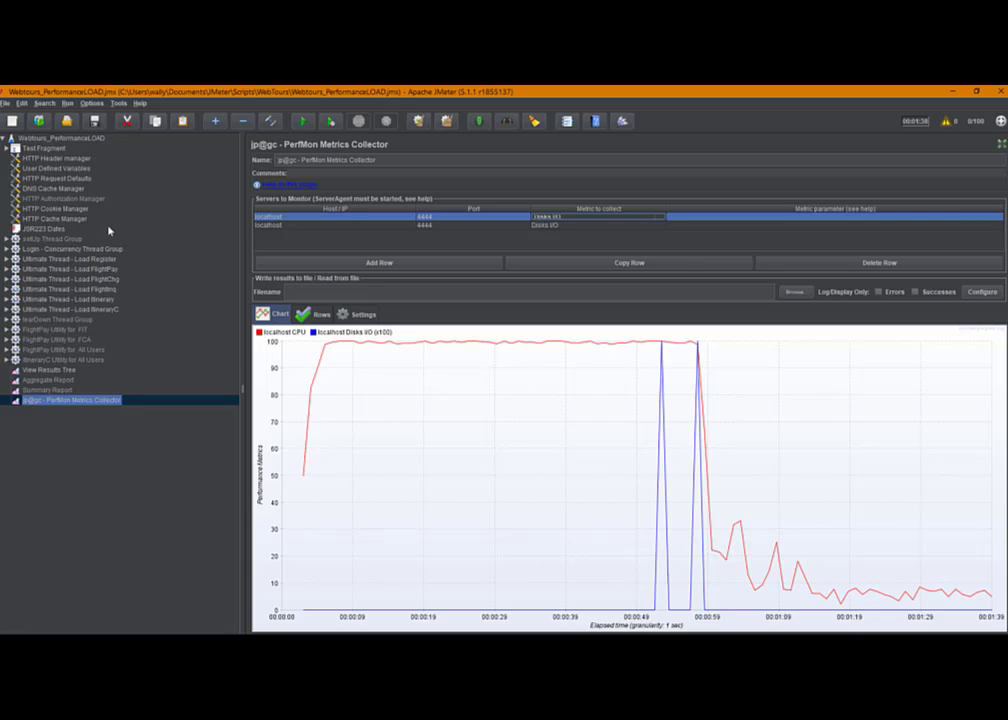
# Open the Plugins Manager and view the details of the installed PerfMon (Servers Performance Monitoring) plugin
pyautogui.click(92, 104)
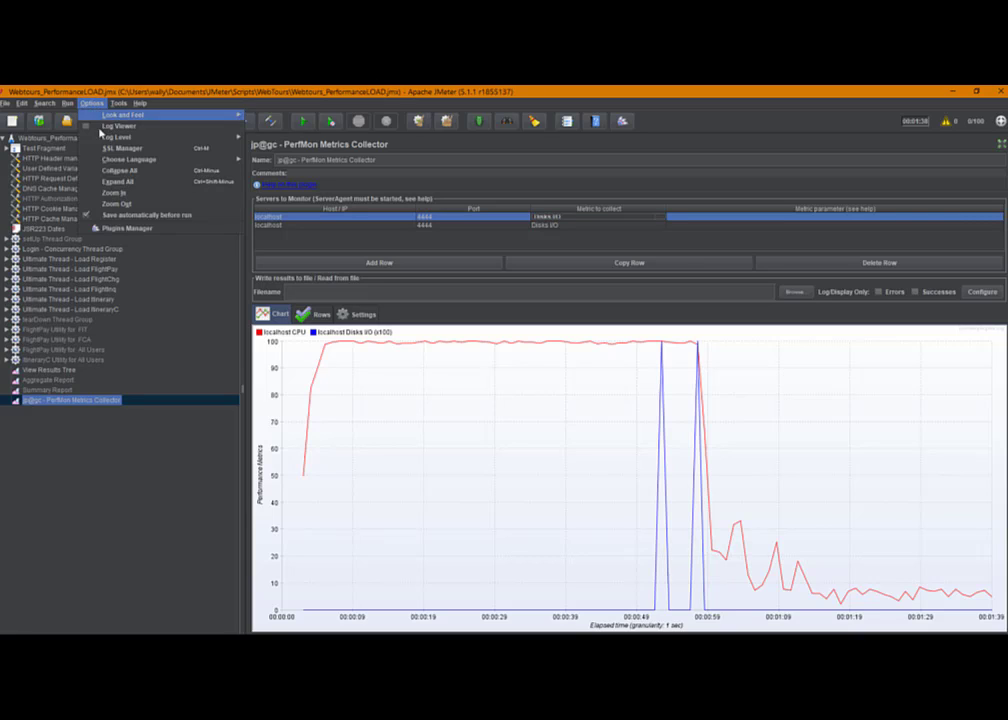
pyautogui.click(127, 229)
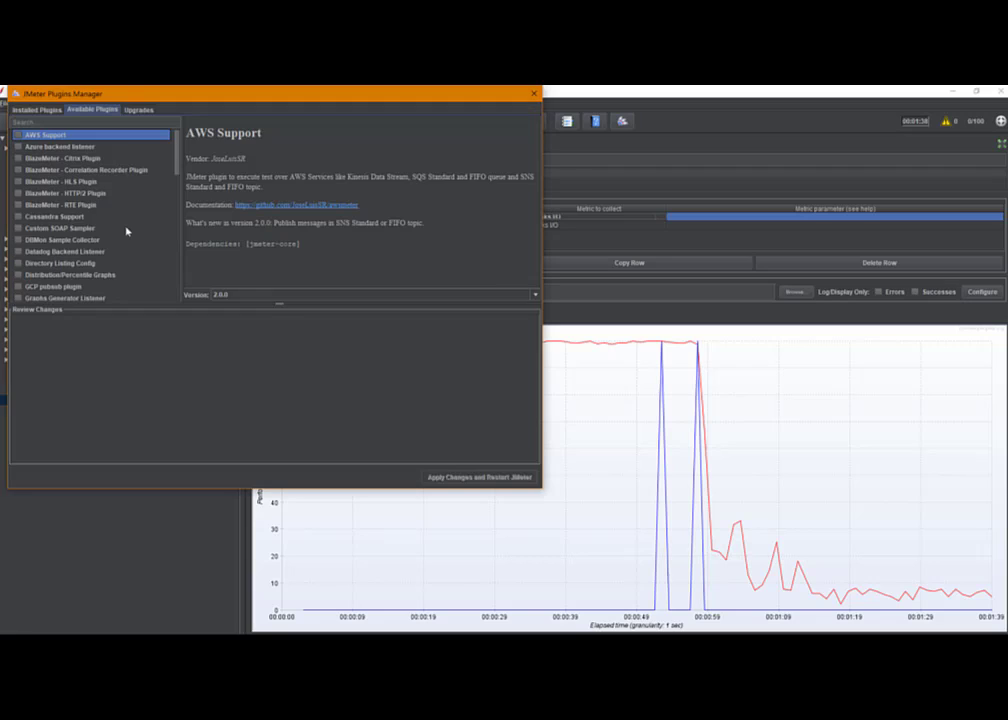
pyautogui.click(33, 110)
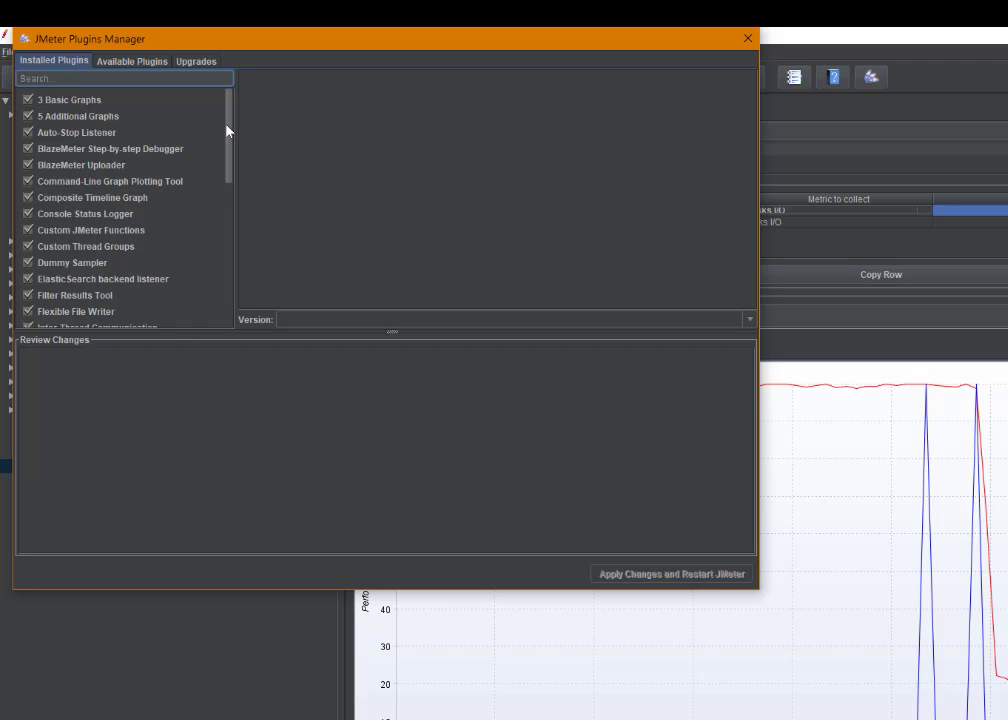
pyautogui.moveTo(227, 127); pyautogui.dragTo(227, 189)
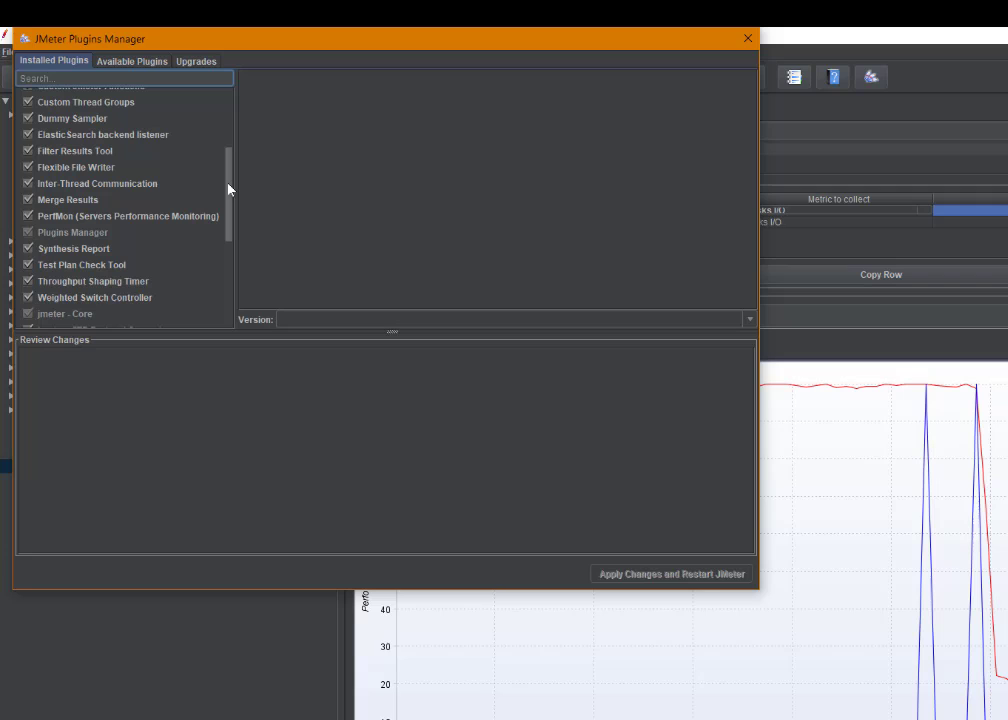
pyautogui.click(181, 216)
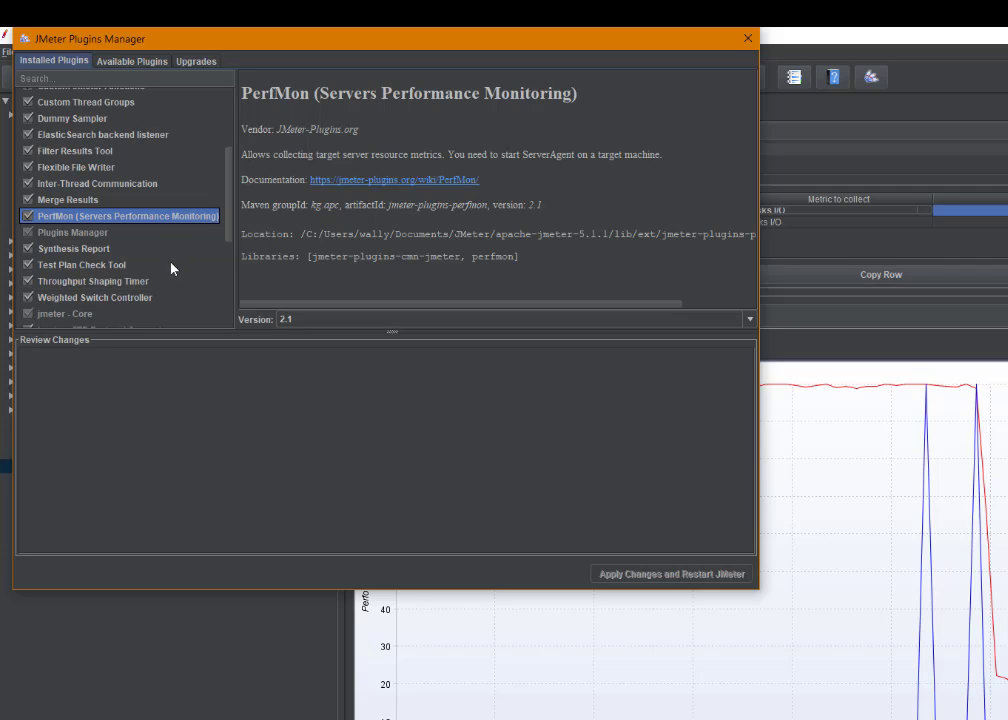
pyautogui.moveTo(226, 198); pyautogui.dragTo(231, 125)
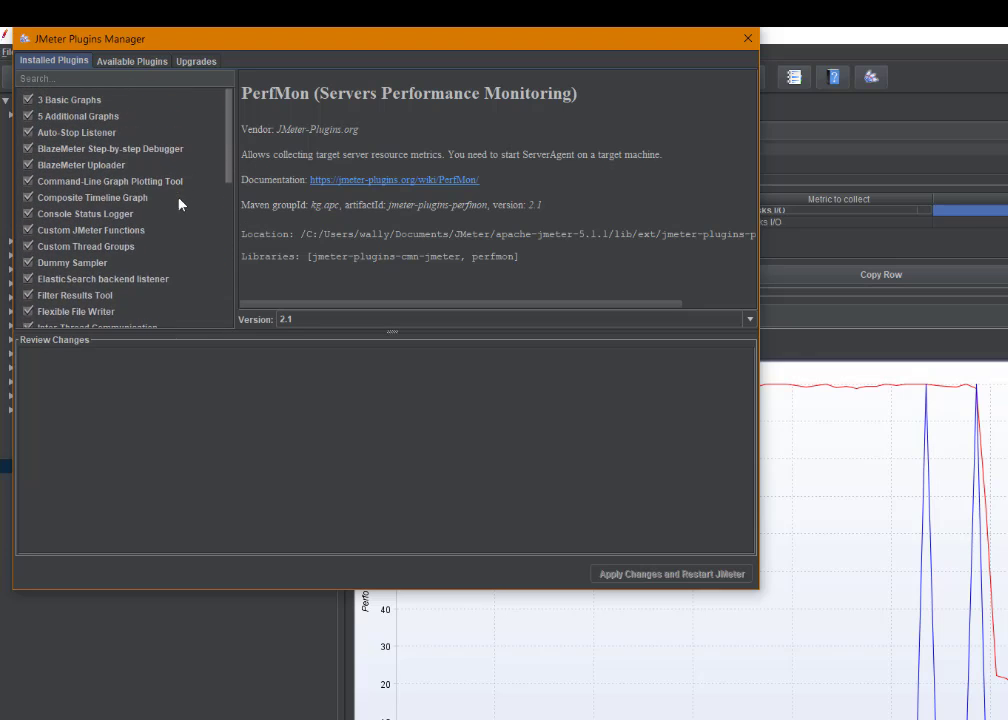
# Look through the plugins available for installation and view the description of the JMeter Listener pack
pyautogui.click(128, 62)
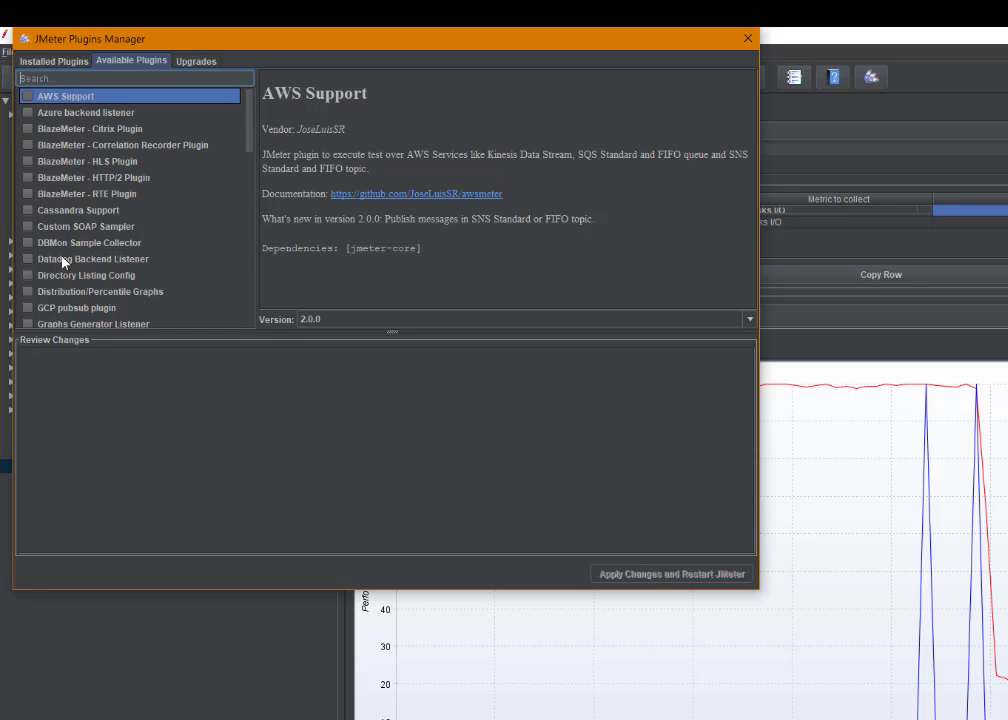
pyautogui.scroll(-2, 155, 296)
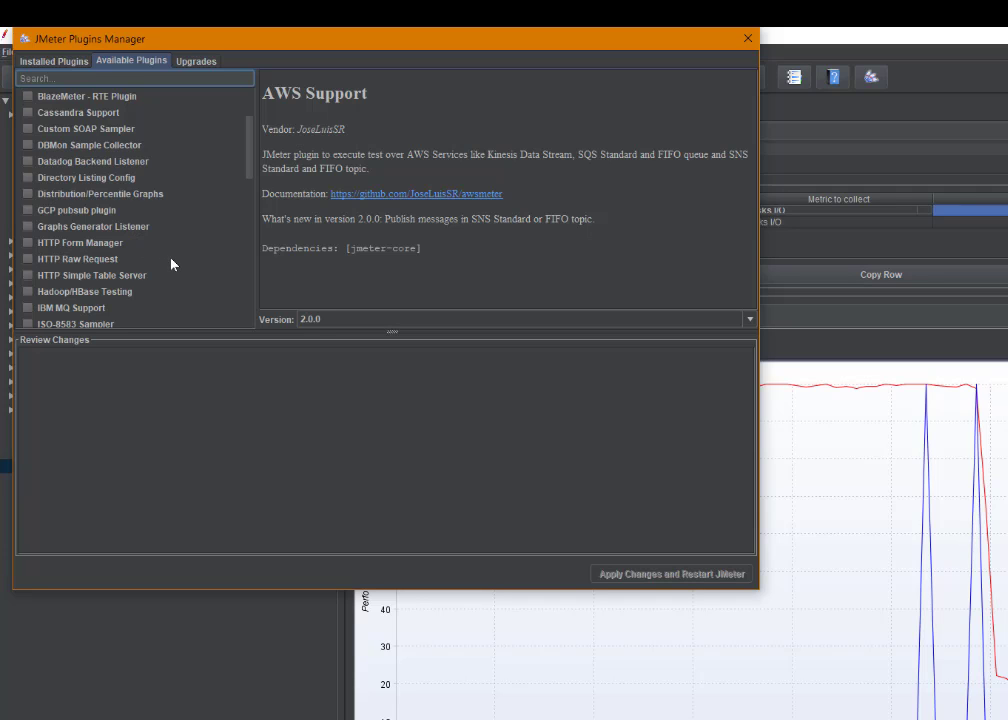
pyautogui.scroll(-1, 172, 264)
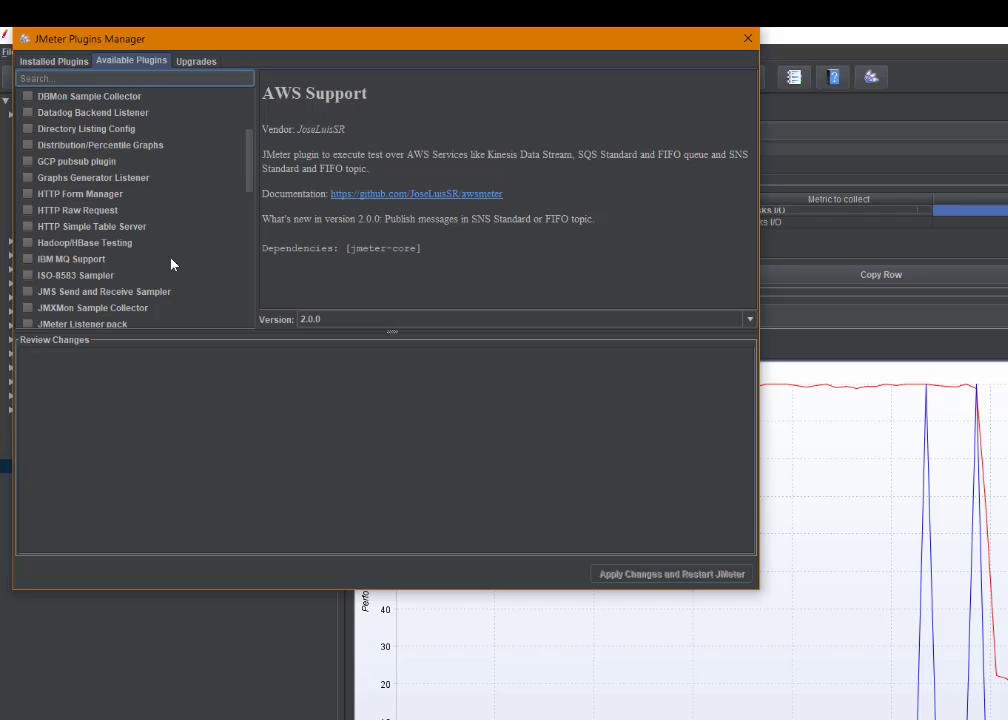
pyautogui.scroll(-1, 172, 264)
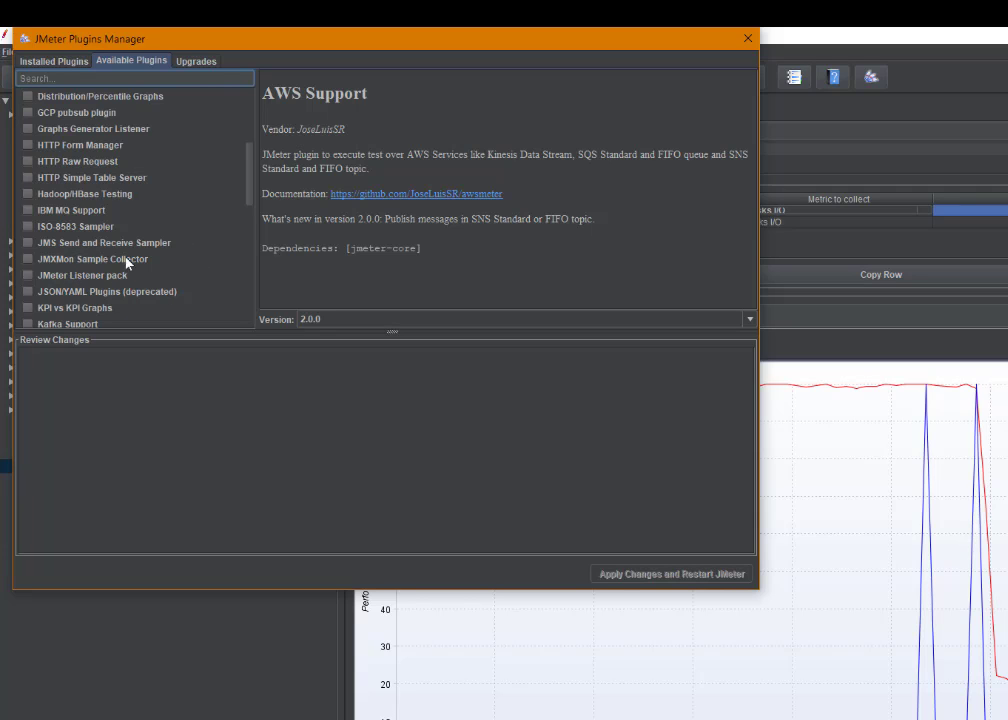
pyautogui.click(108, 279)
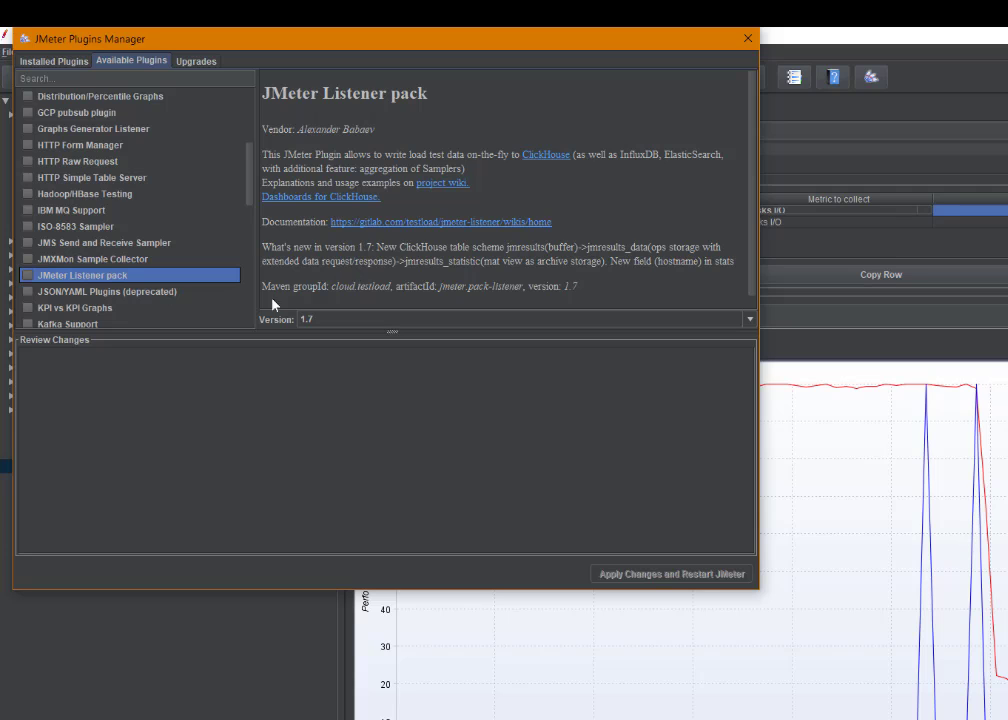
# Review the remaining available plugins down to XMPP Protocol Support, and close the Plugins Manager
pyautogui.scroll(-3, 133, 260)
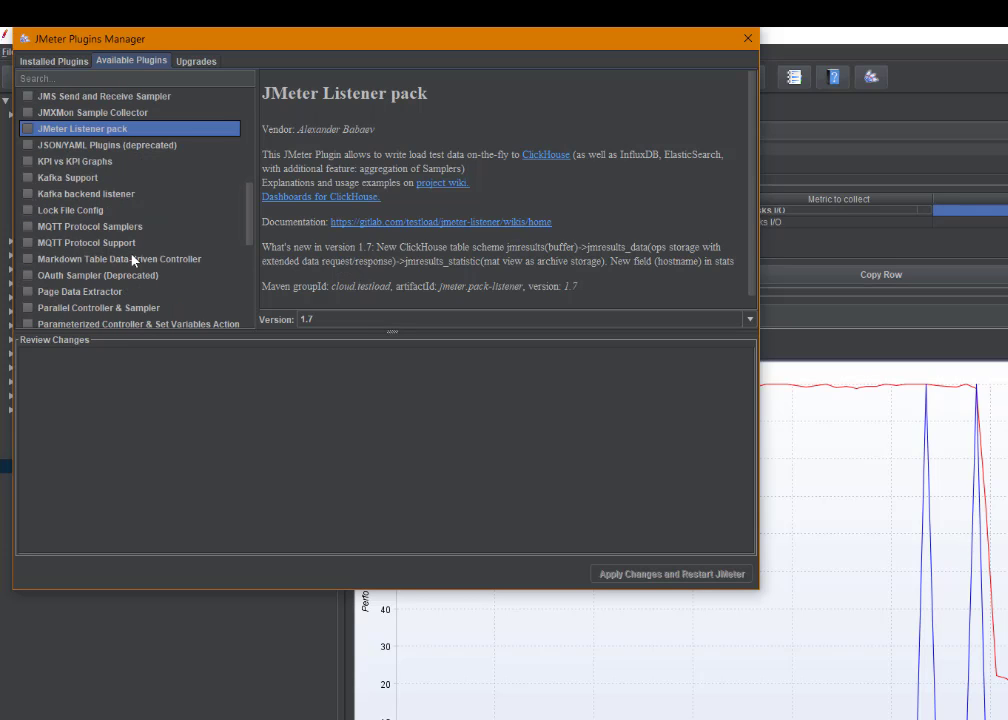
pyautogui.scroll(-1, 135, 262)
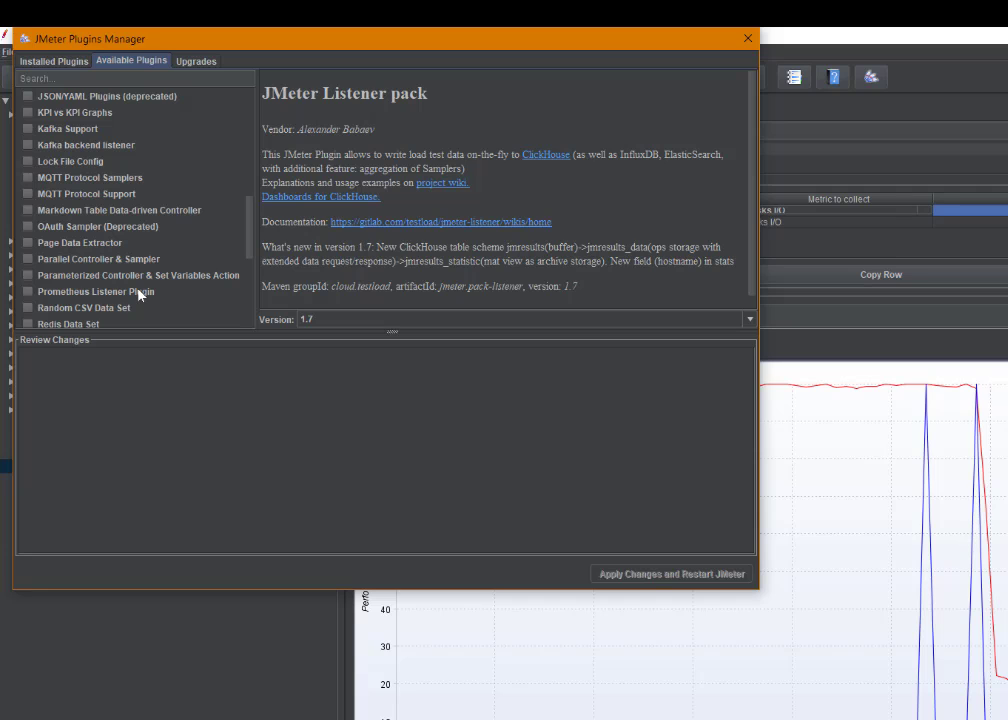
pyautogui.scroll(-2, 140, 293)
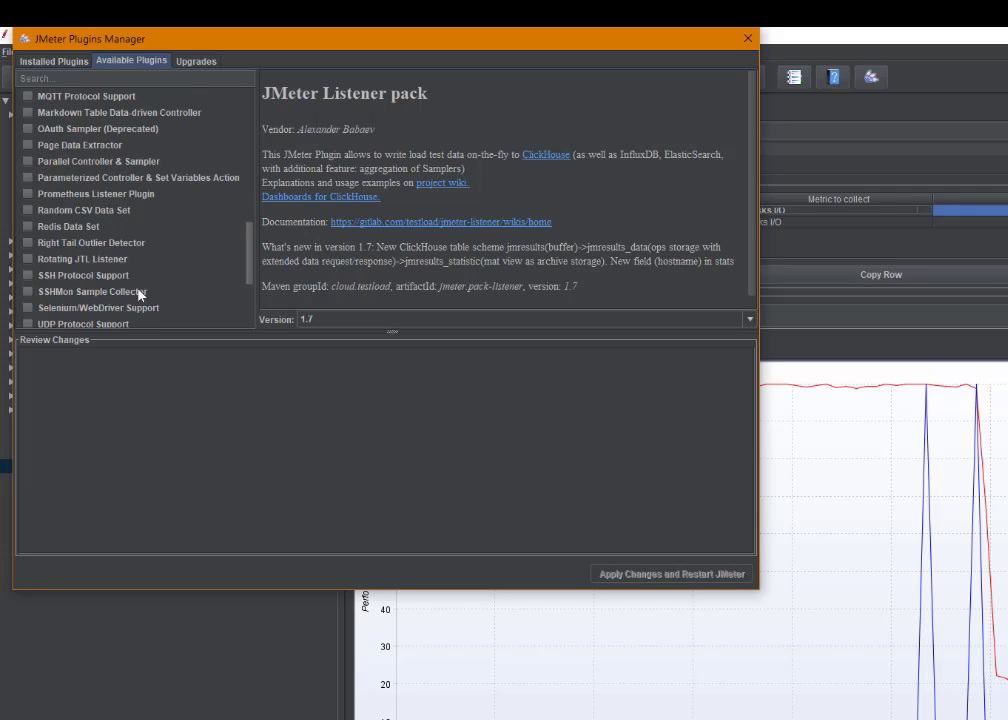
pyautogui.scroll(-1, 140, 293)
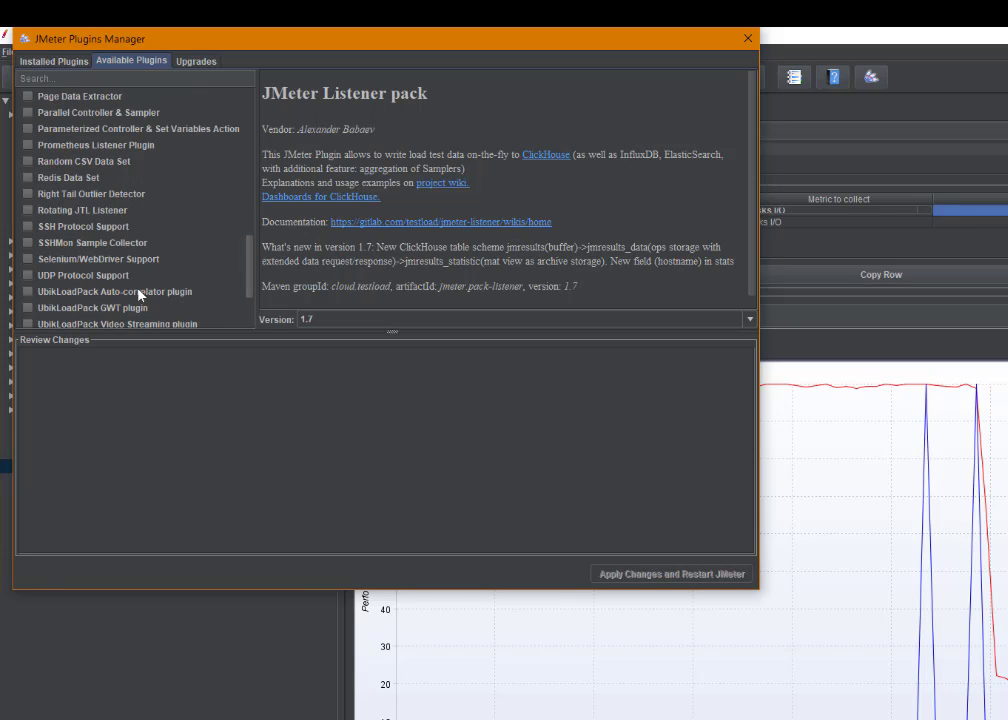
pyautogui.scroll(-1, 140, 293)
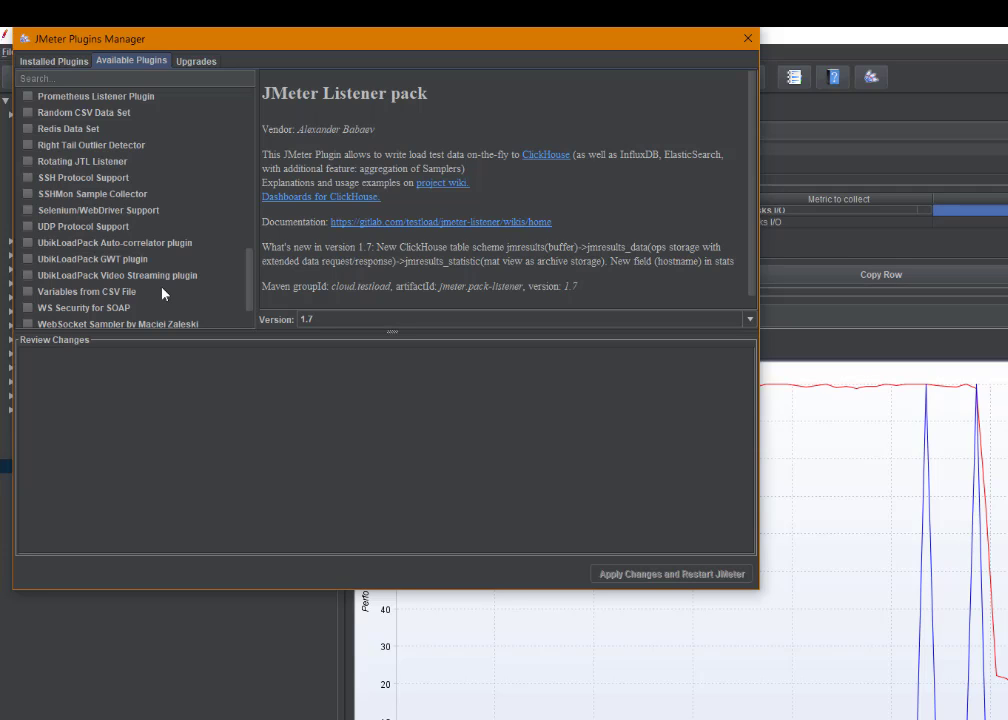
pyautogui.scroll(-1, 163, 292)
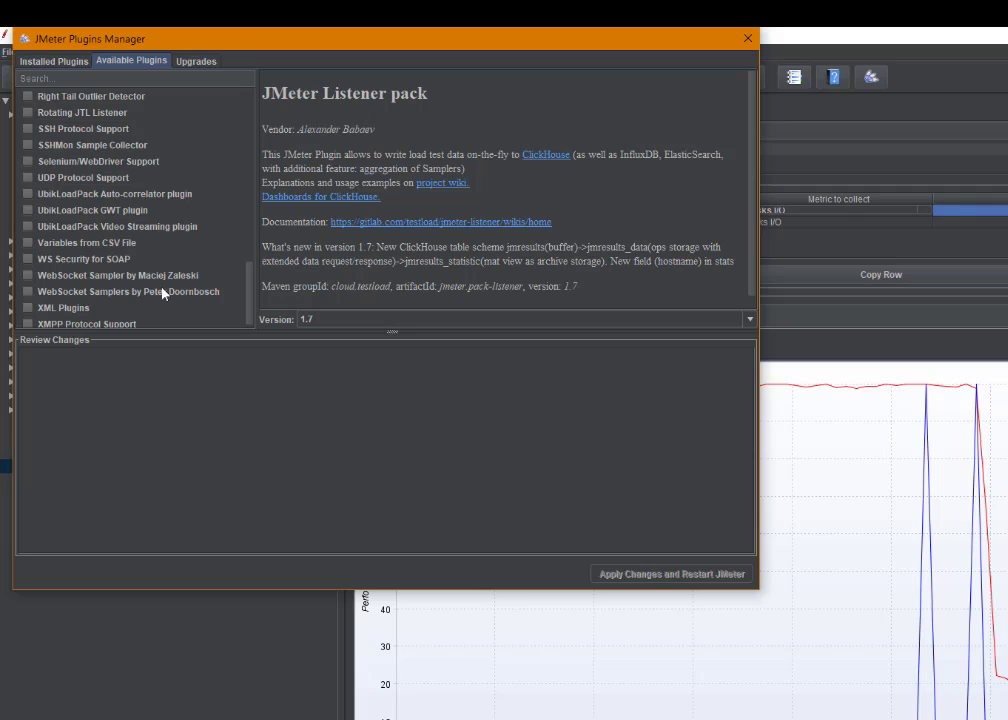
pyautogui.scroll(-1, 163, 292)
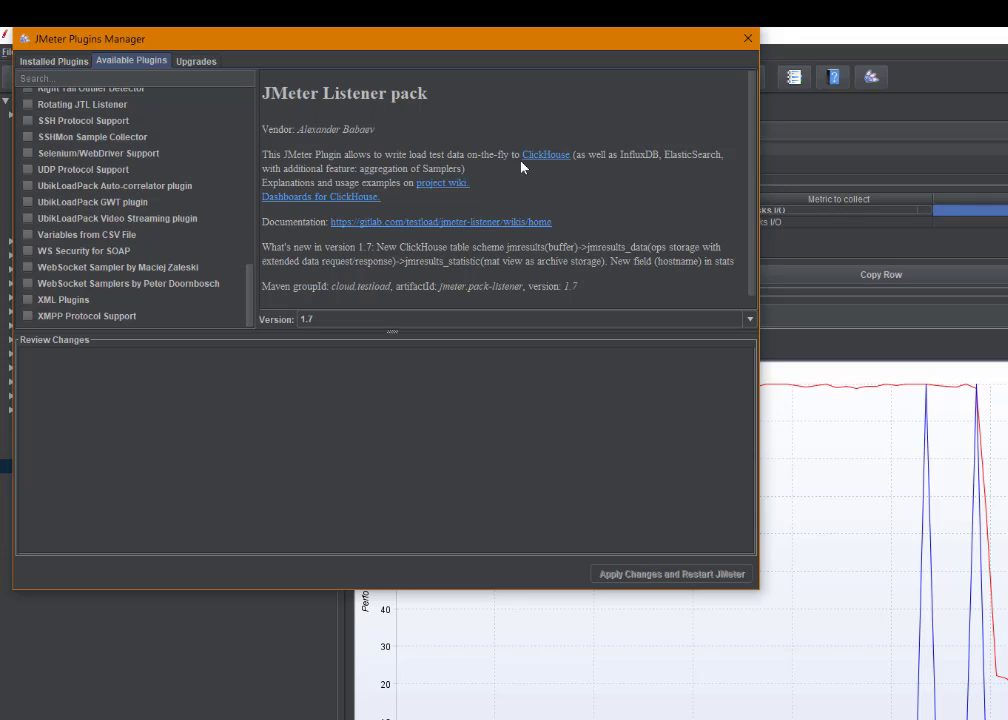
pyautogui.click(748, 39)
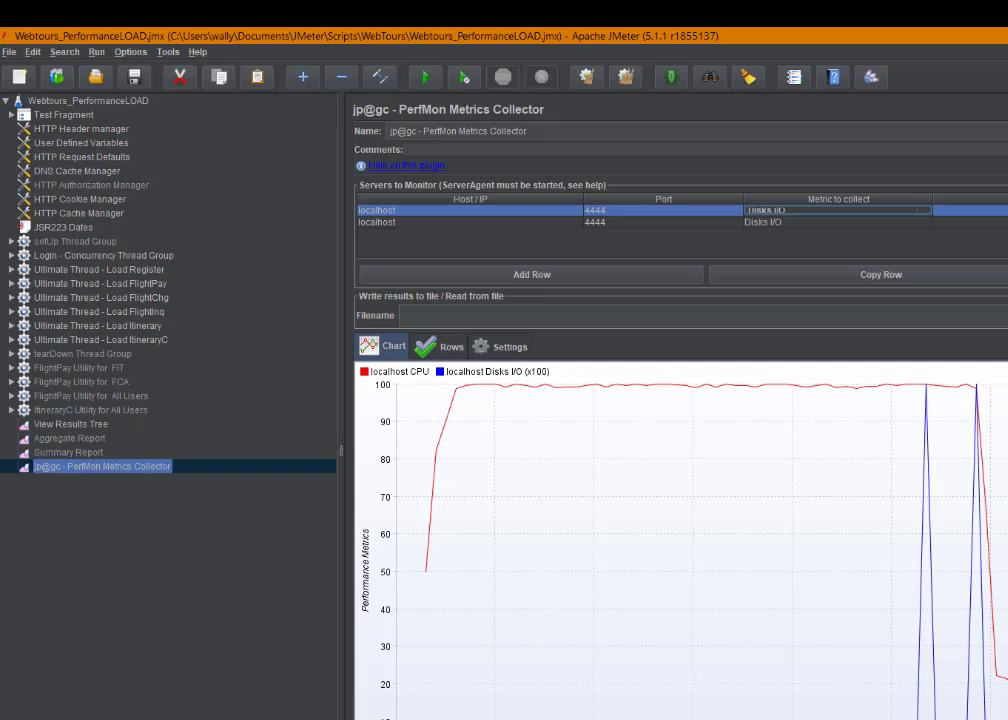
# Switch to the ServerAgent-2.2.3 folder in File Explorer to view the agent's start files, and minimize the folder window
pyautogui.click(161, 719)
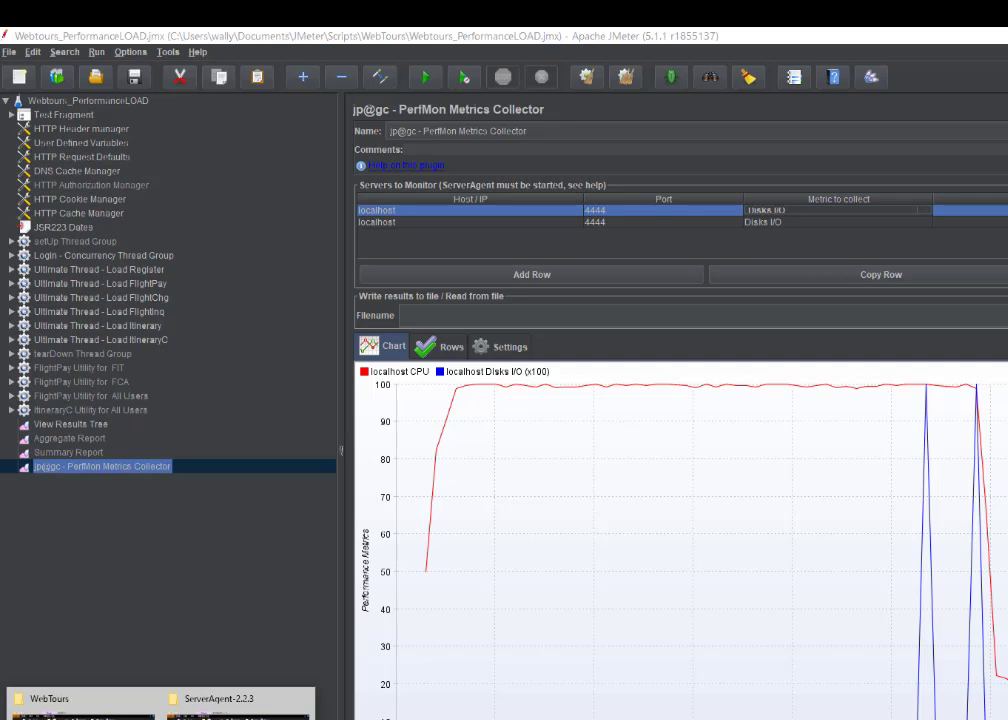
pyautogui.click(232, 705)
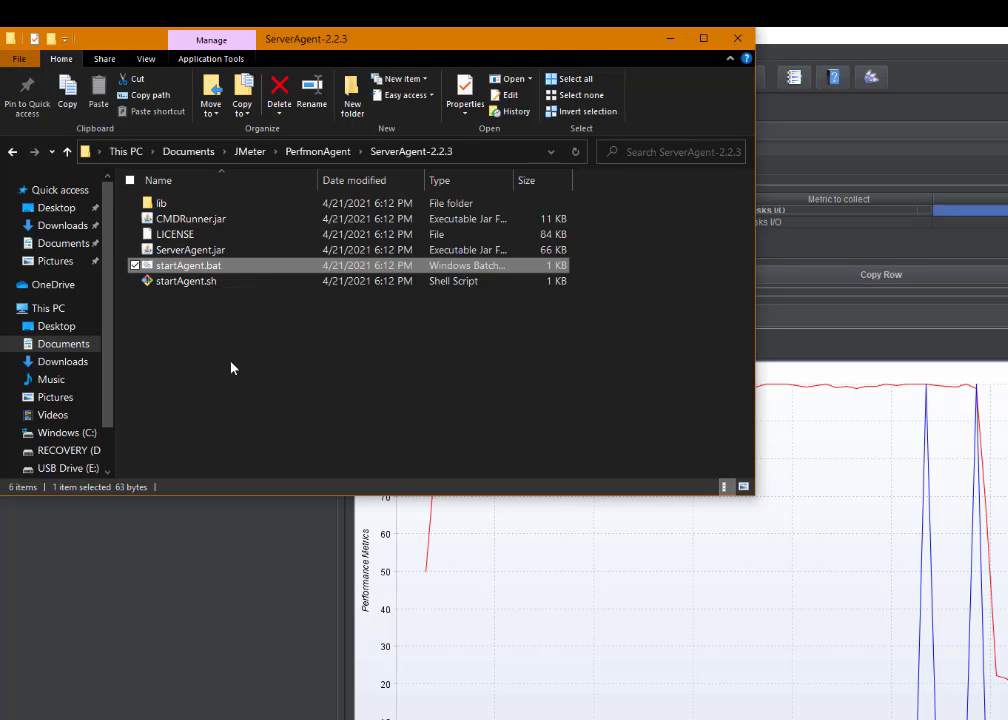
pyautogui.click(668, 38)
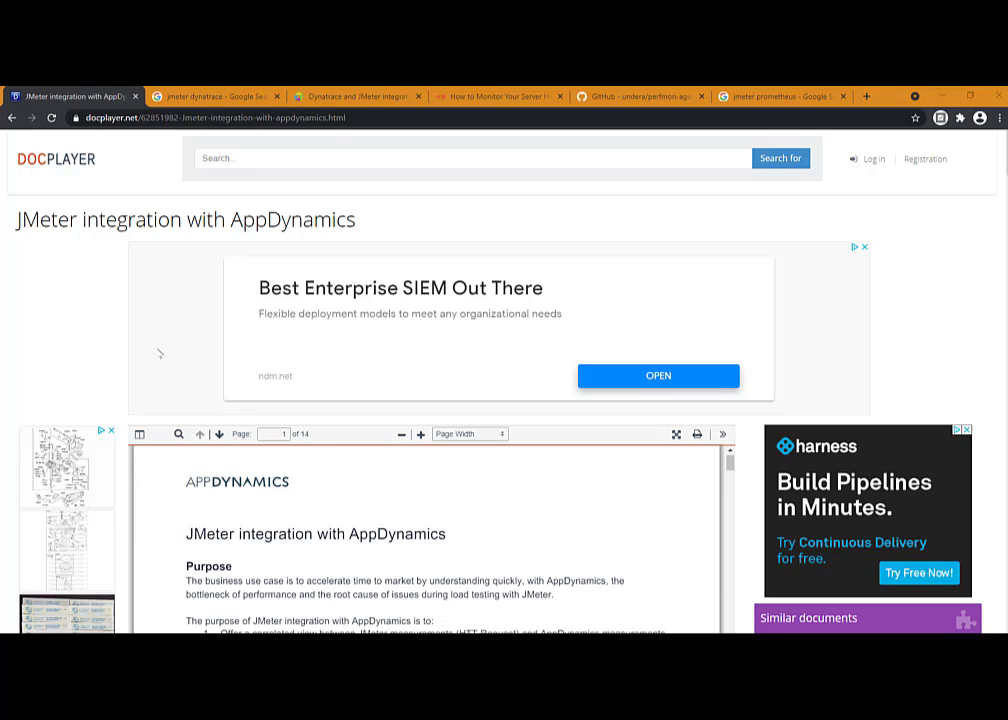
# In Chrome, read the JMeter integration with AppDynamics document from its purpose to the correlated view section
pyautogui.scroll(-5, 159, 353)
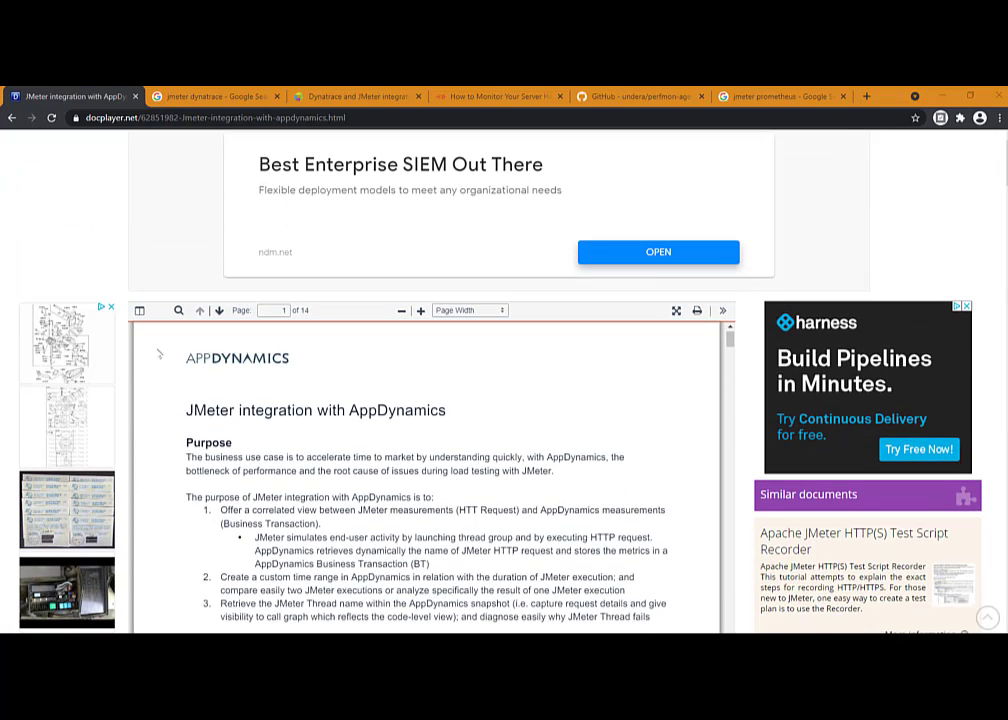
pyautogui.scroll(1, 159, 353)
pyautogui.scroll(-3, 277, 428)
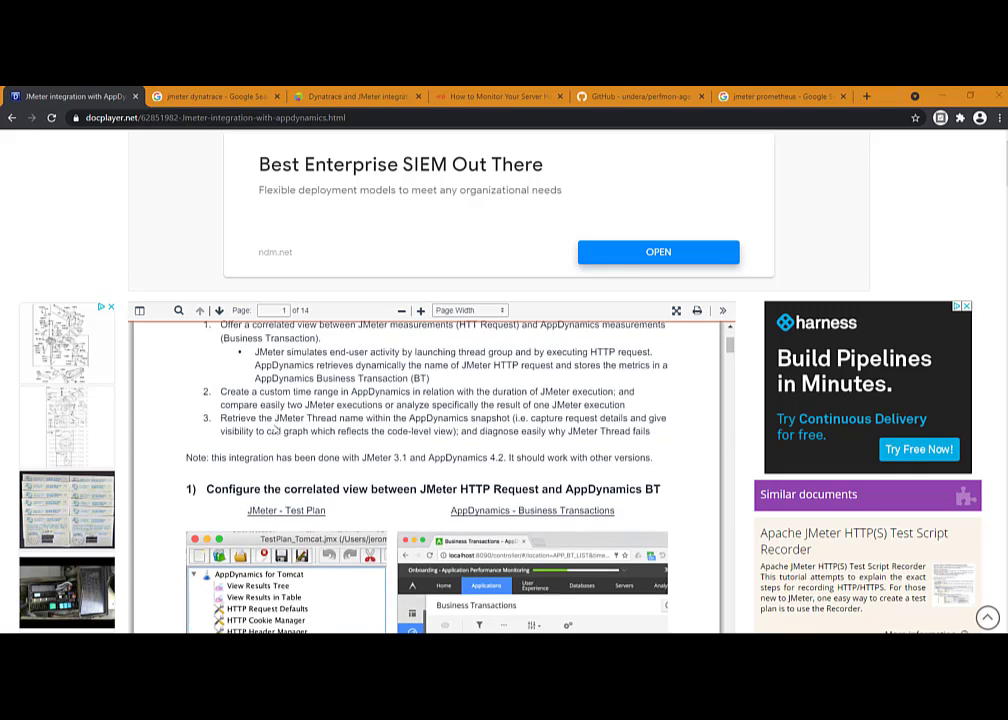
pyautogui.scroll(-2, 274, 430)
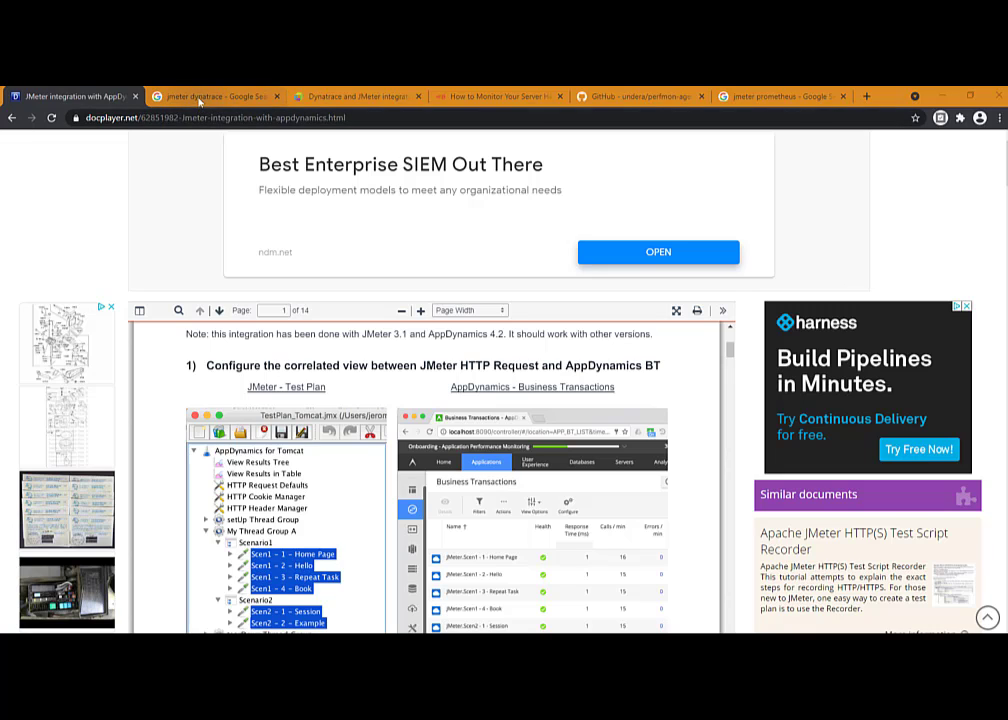
# Open the Dynatrace and JMeter integration help page and read its steps on custom HTTP headers and request attributes
pyautogui.click(200, 97)
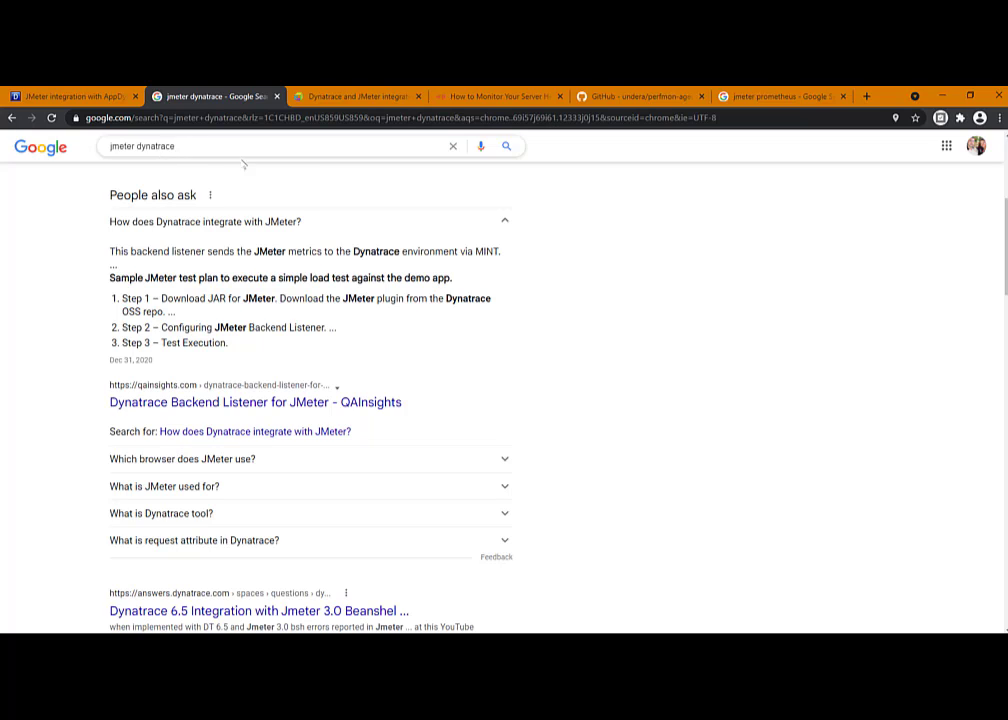
pyautogui.click(333, 97)
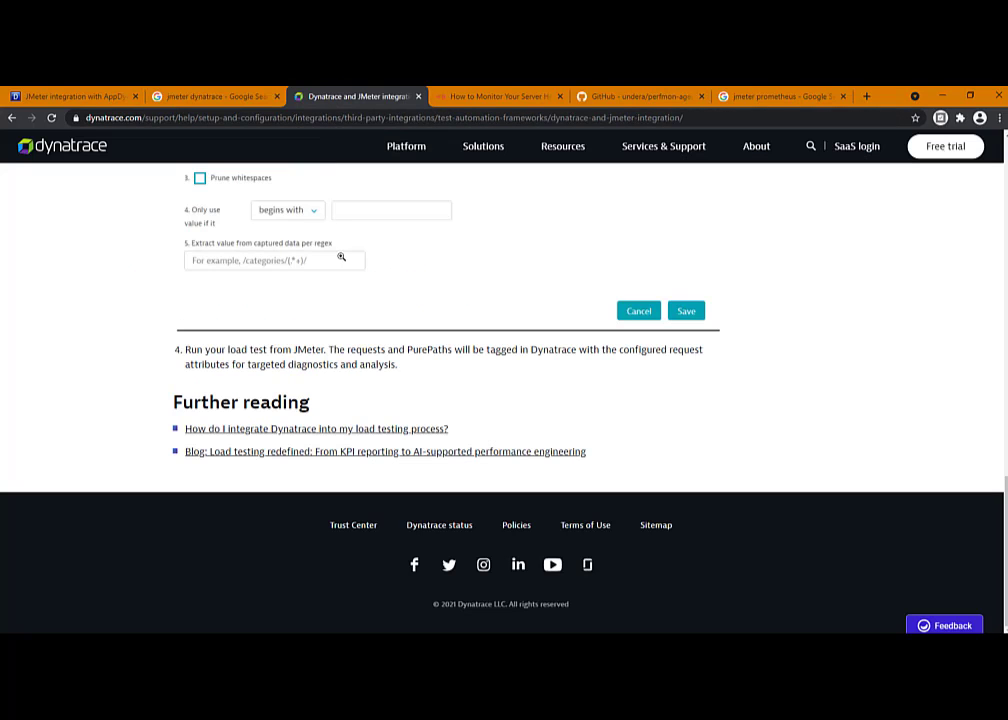
pyautogui.scroll(15, 341, 257)
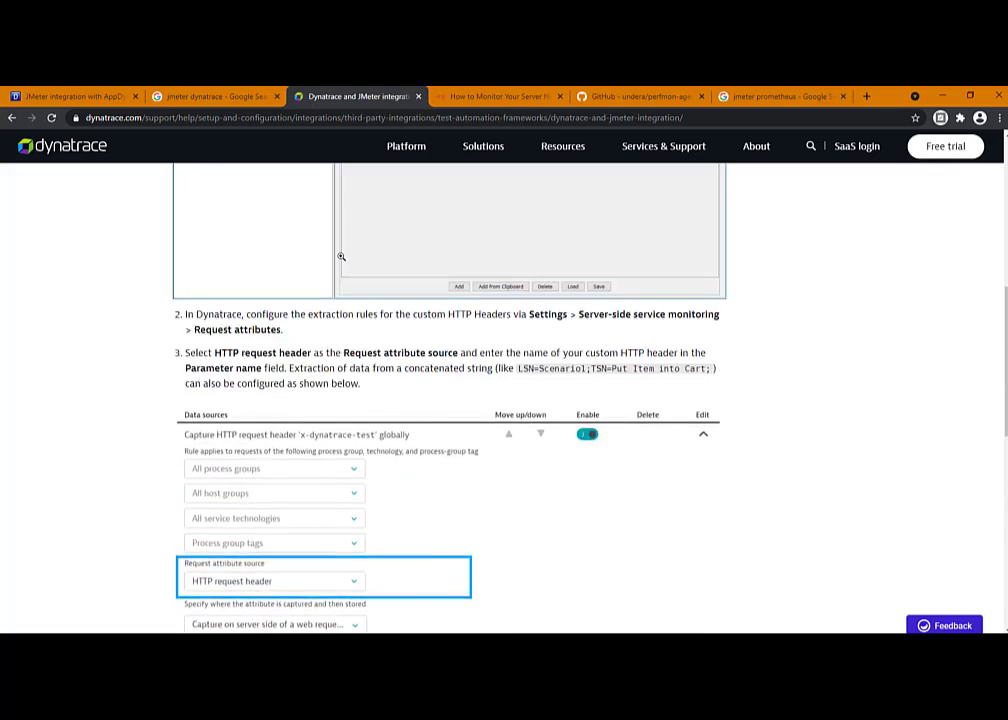
pyautogui.scroll(2, 341, 257)
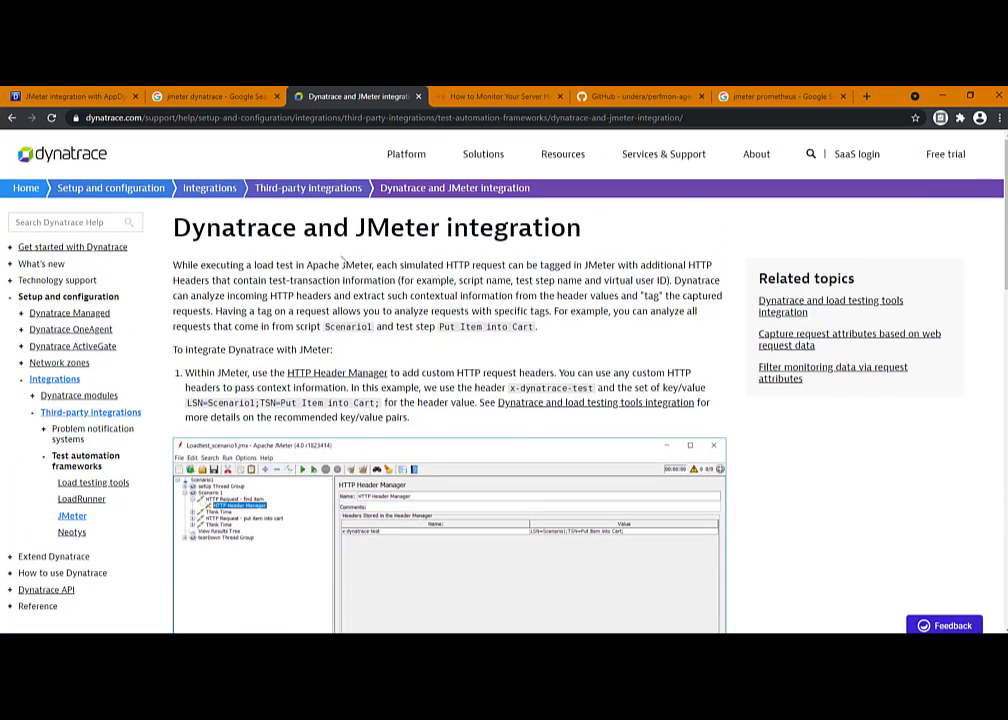
pyautogui.scroll(-2, 342, 262)
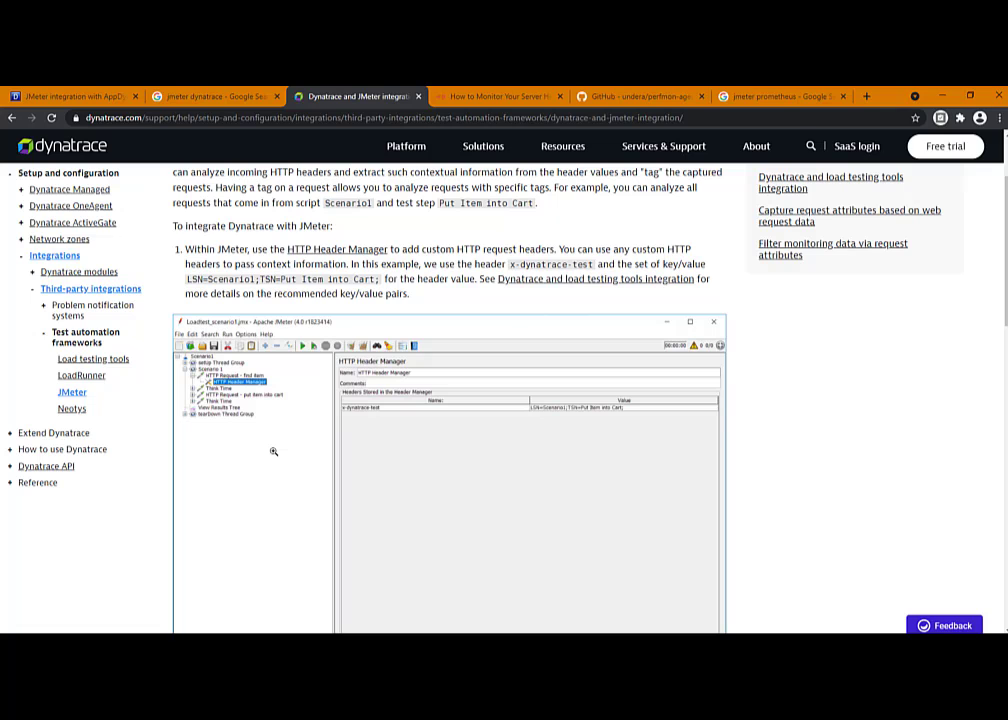
pyautogui.scroll(-7, 273, 451)
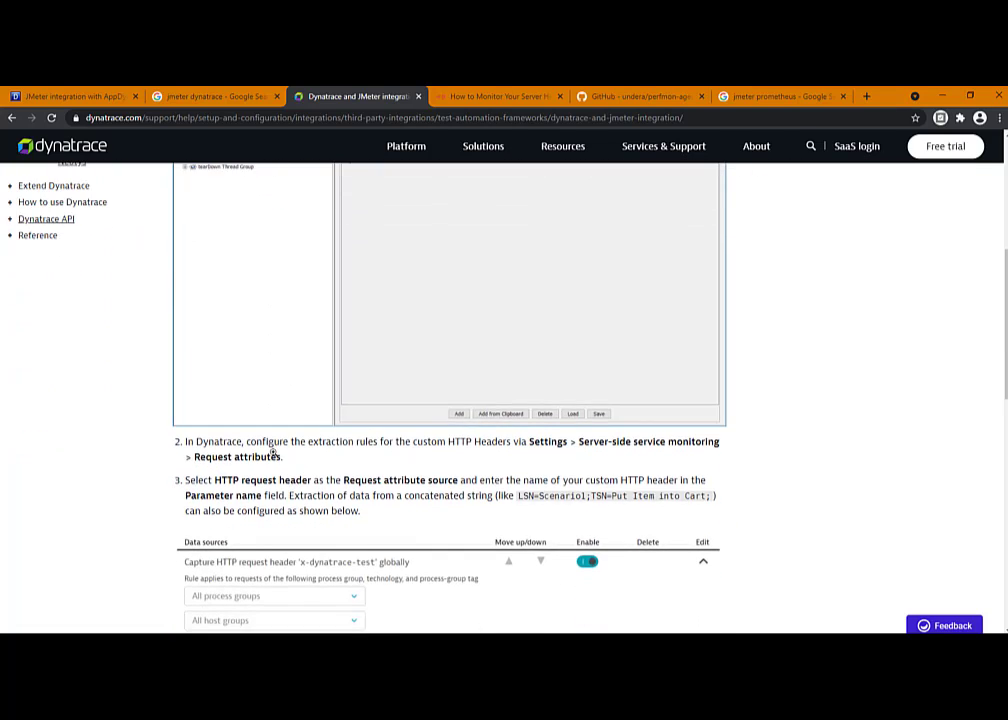
pyautogui.scroll(-3, 273, 451)
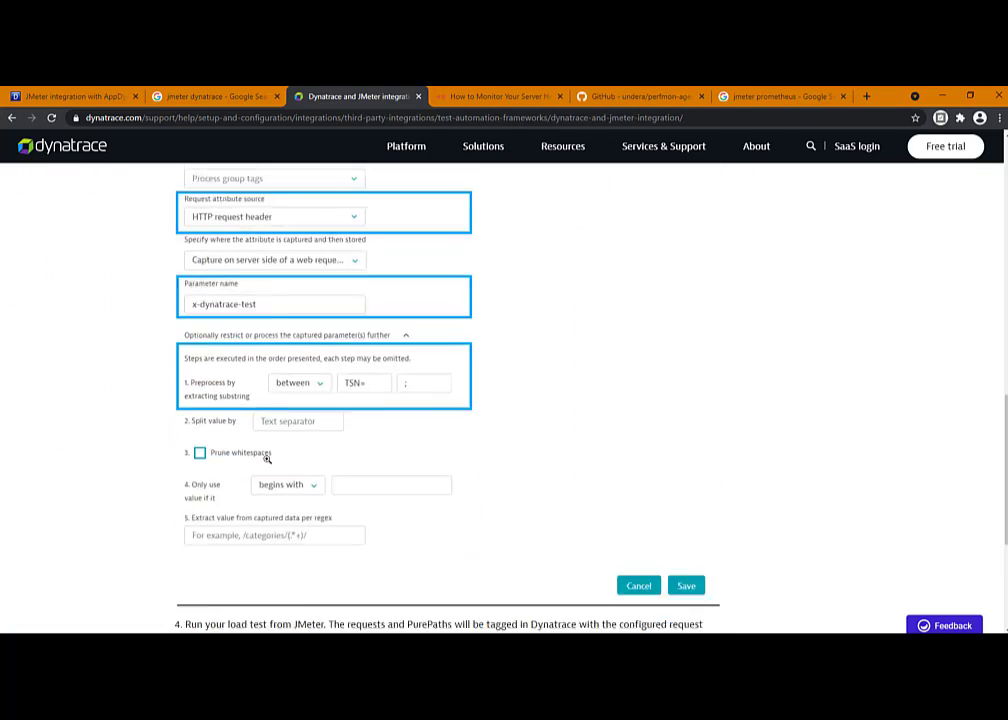
# Review the Dynatrace and JMeter integration page through its load test step and Further reading section, and return to its introduction
pyautogui.scroll(-2, 267, 460)
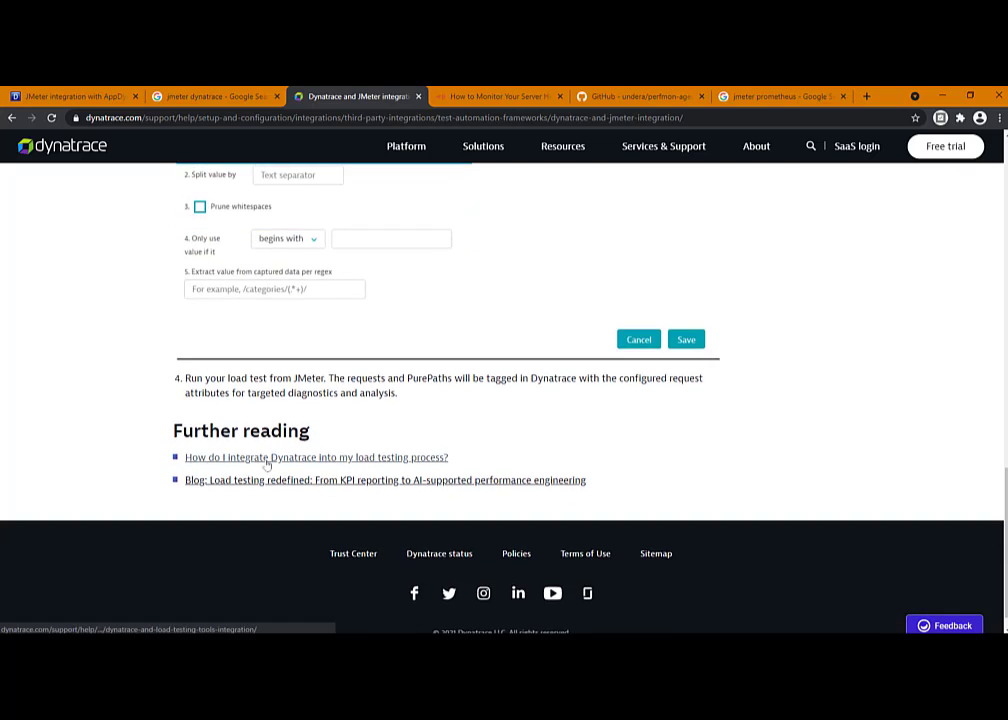
pyautogui.scroll(3, 266, 456)
pyautogui.scroll(10, 267, 463)
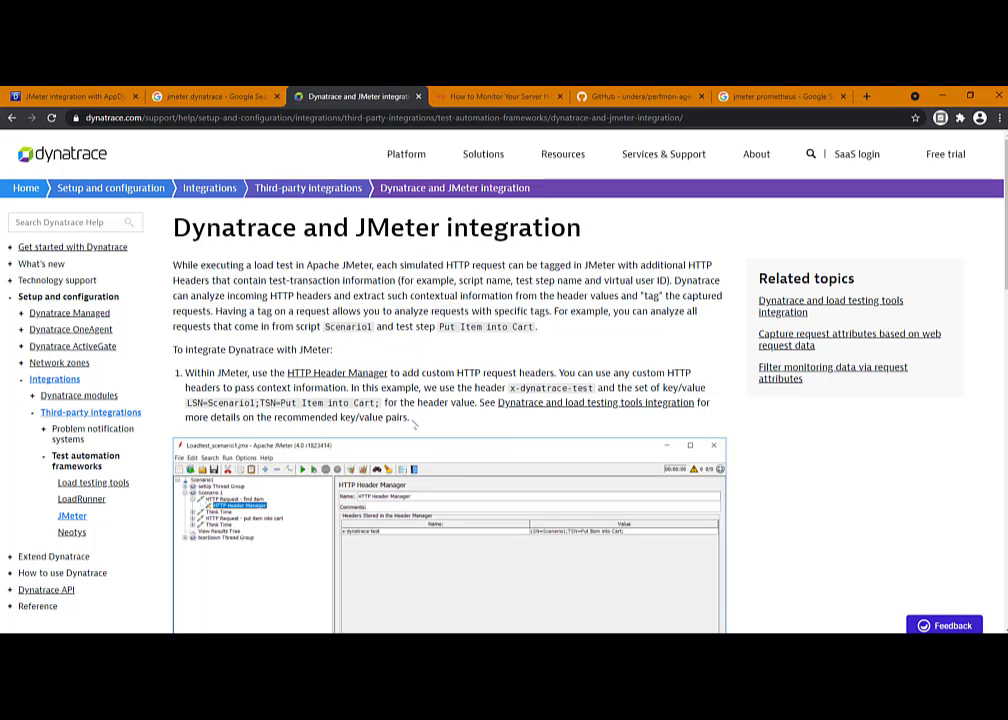
pyautogui.scroll(-3, 414, 424)
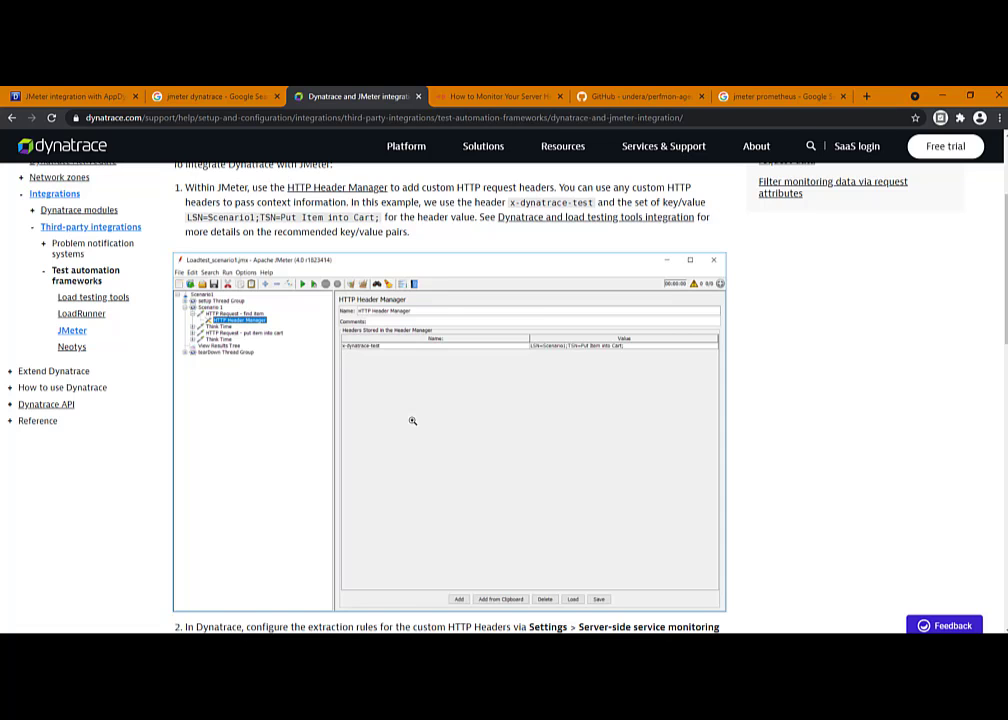
pyautogui.scroll(-10, 412, 421)
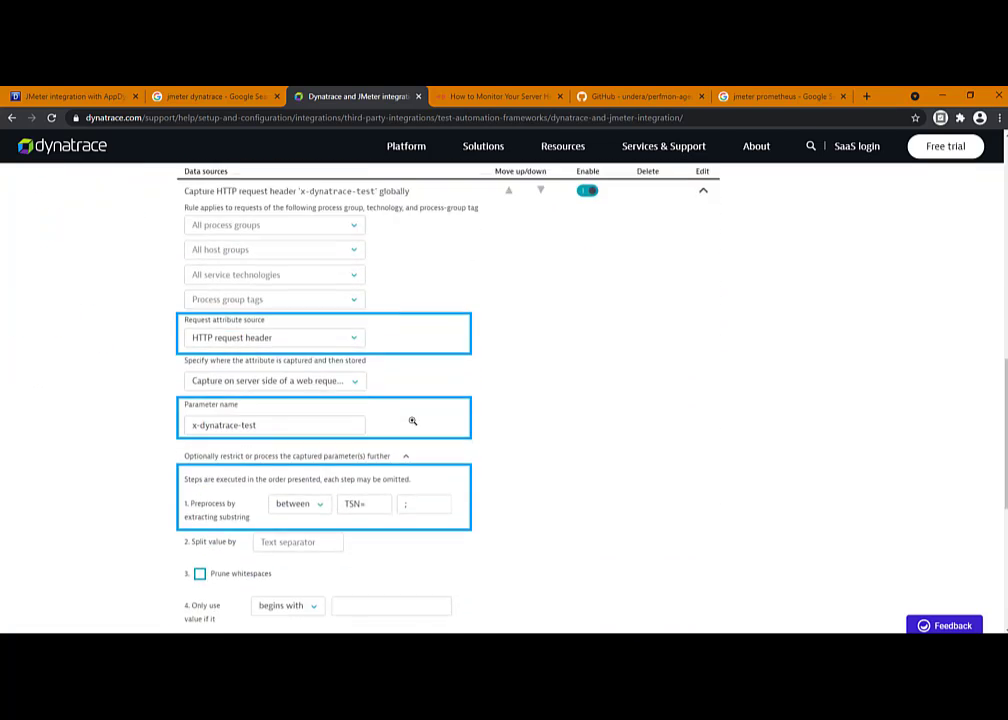
pyautogui.scroll(-1, 412, 421)
pyautogui.scroll(-5, 412, 421)
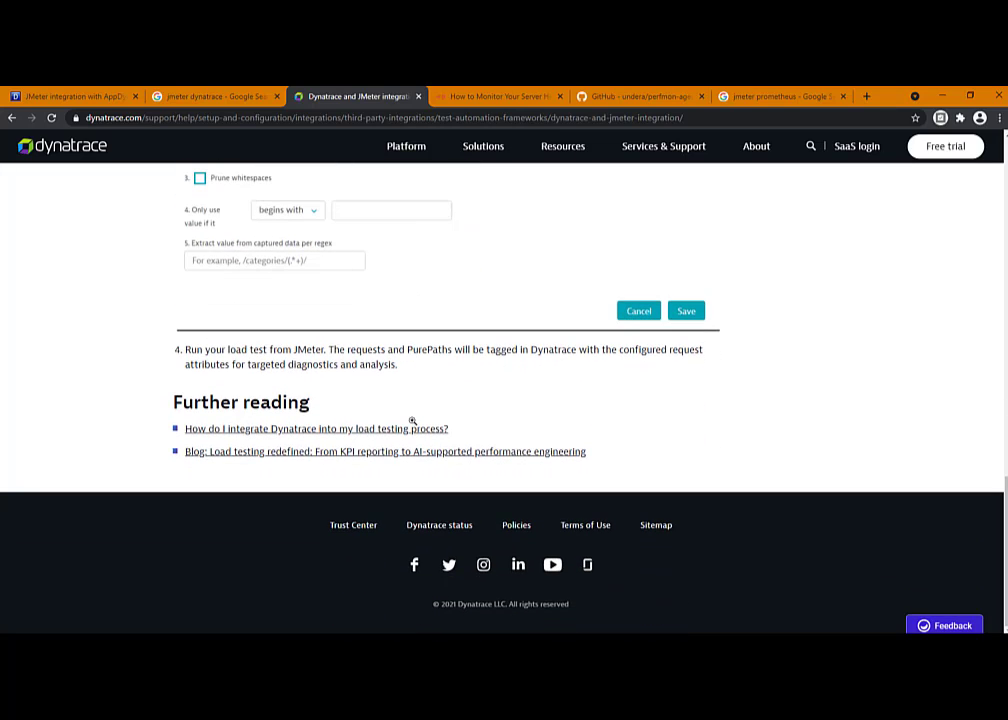
pyautogui.scroll(20, 574, 232)
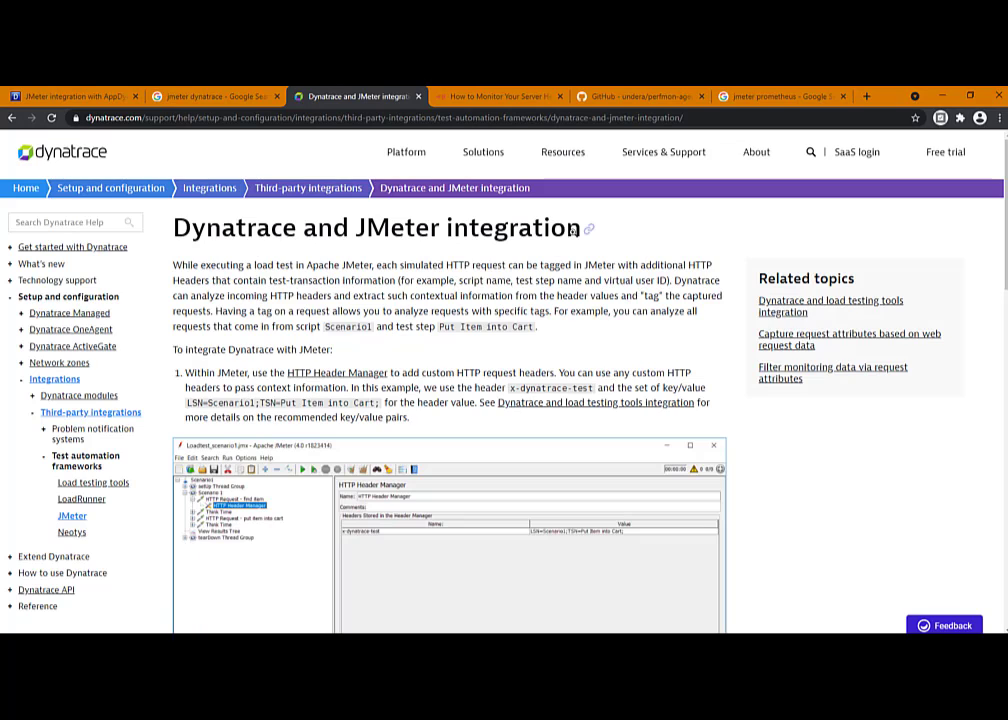
# Read the BlazeMeter article on monitoring server health from its introduction to the PerfMon installation section, and open the perfmon-agent GitHub page
pyautogui.click(502, 97)
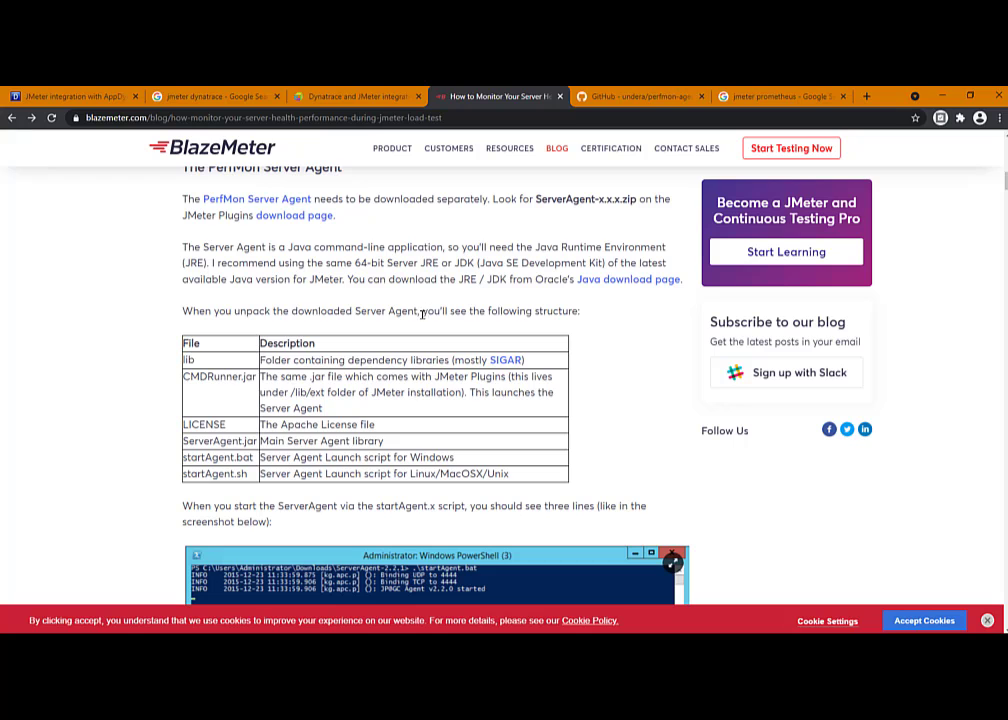
pyautogui.scroll(15, 427, 265)
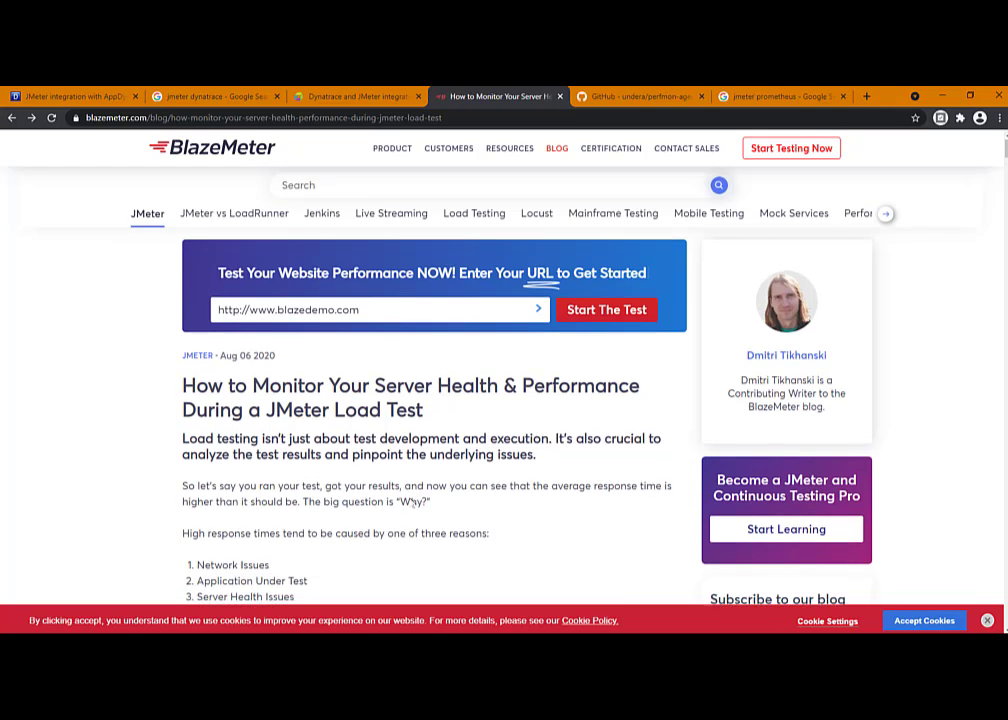
pyautogui.scroll(-3, 411, 503)
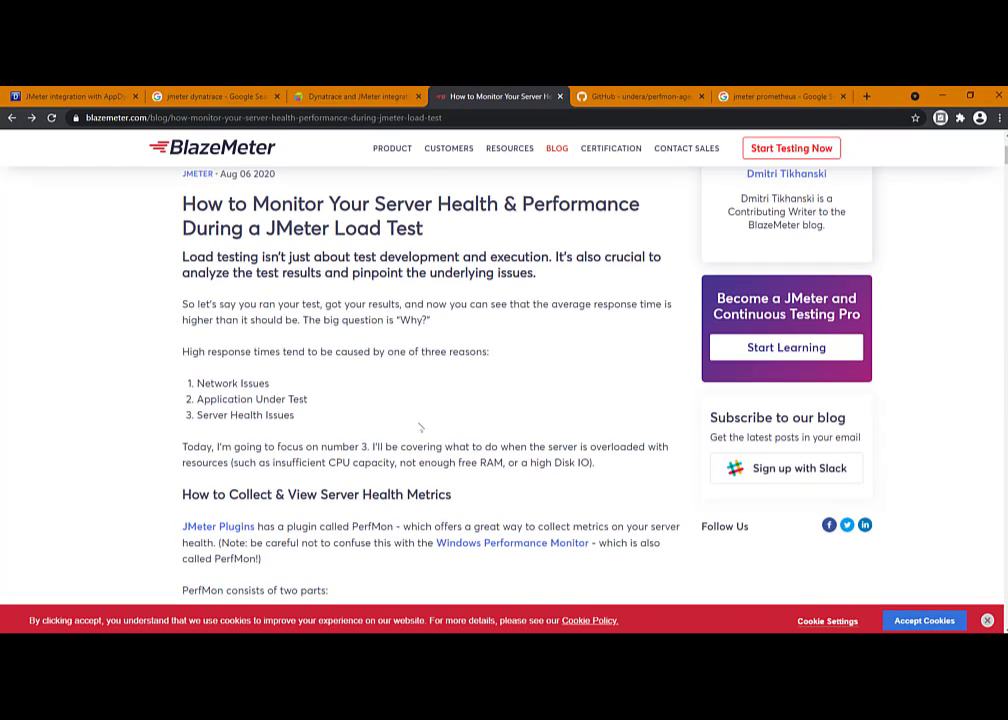
pyautogui.scroll(-3, 414, 445)
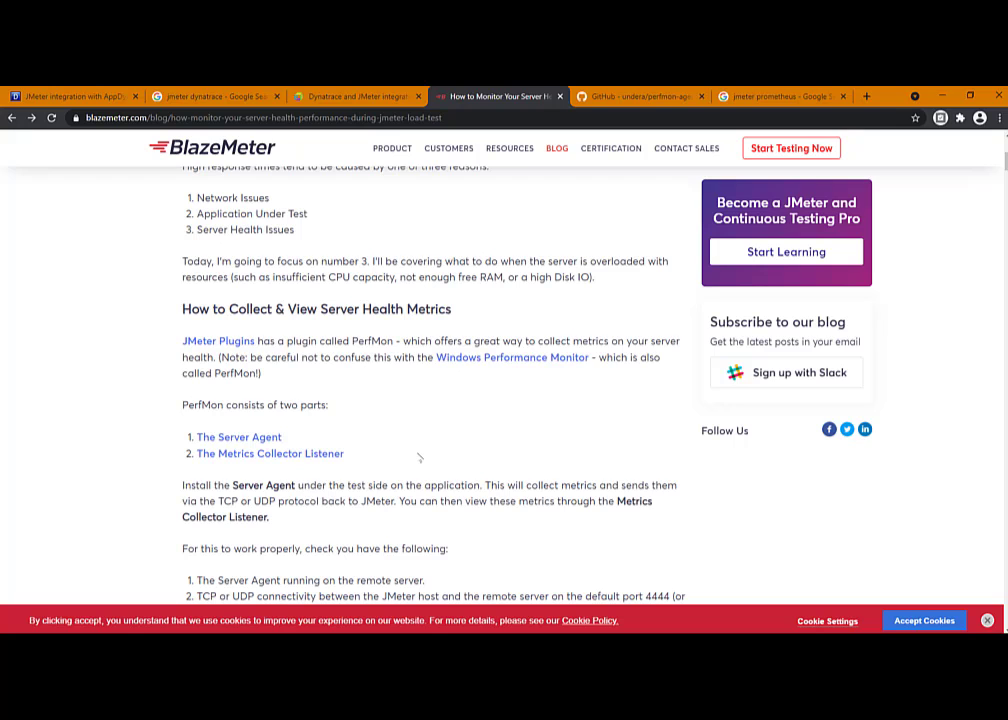
pyautogui.scroll(-5, 419, 457)
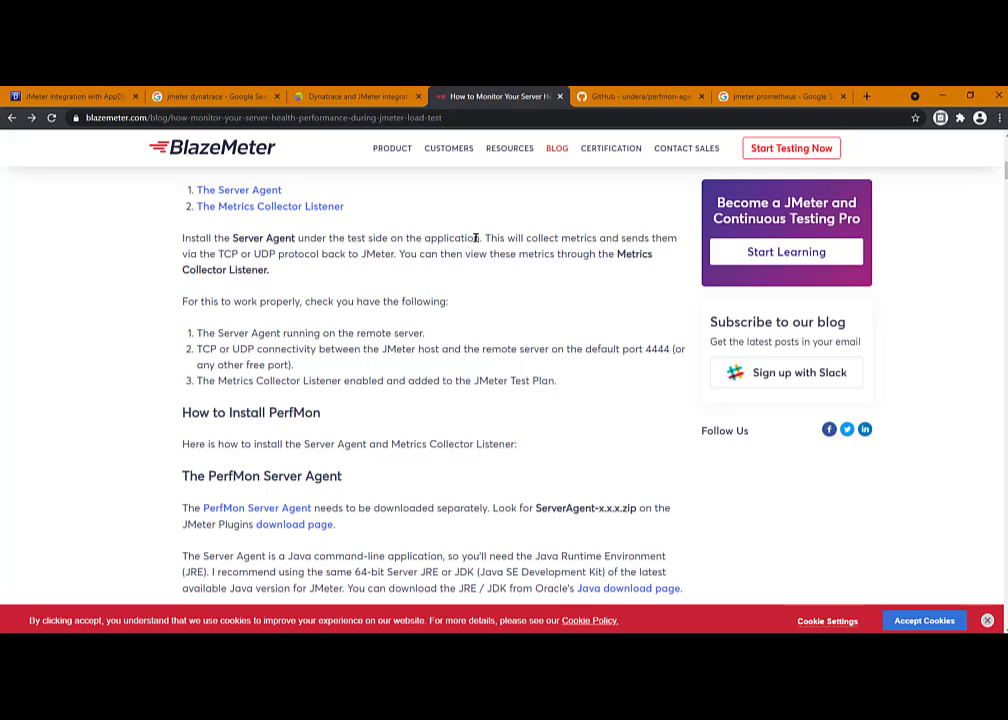
pyautogui.click(615, 98)
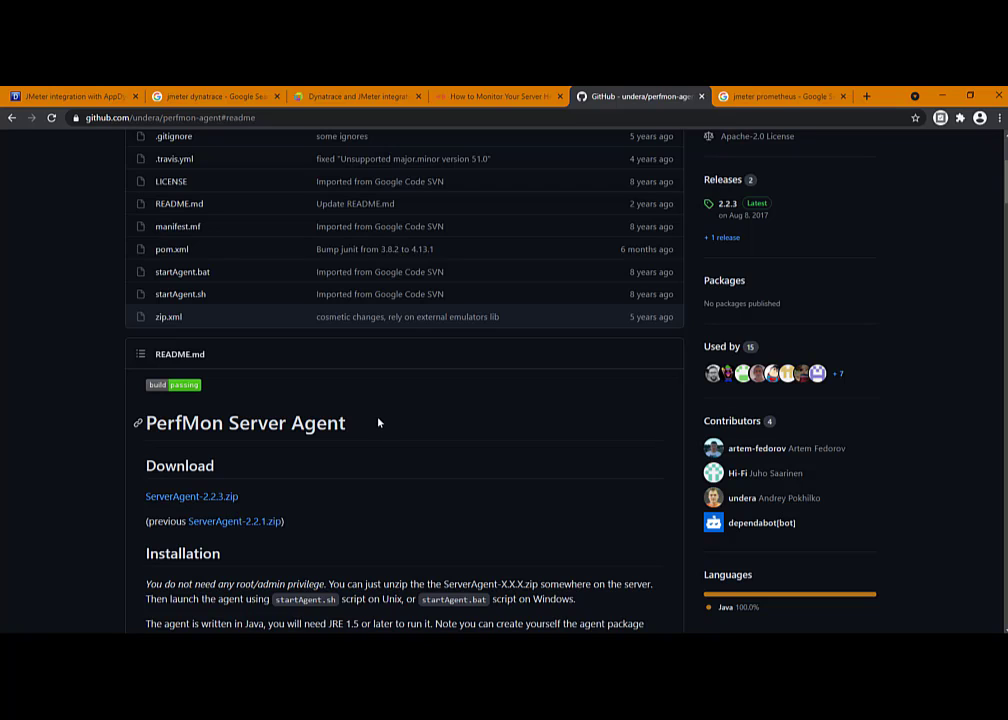
# Open the Google results for "jmeter prometheus" and look through the plugin, Grafana integration and video results
pyautogui.click(770, 97)
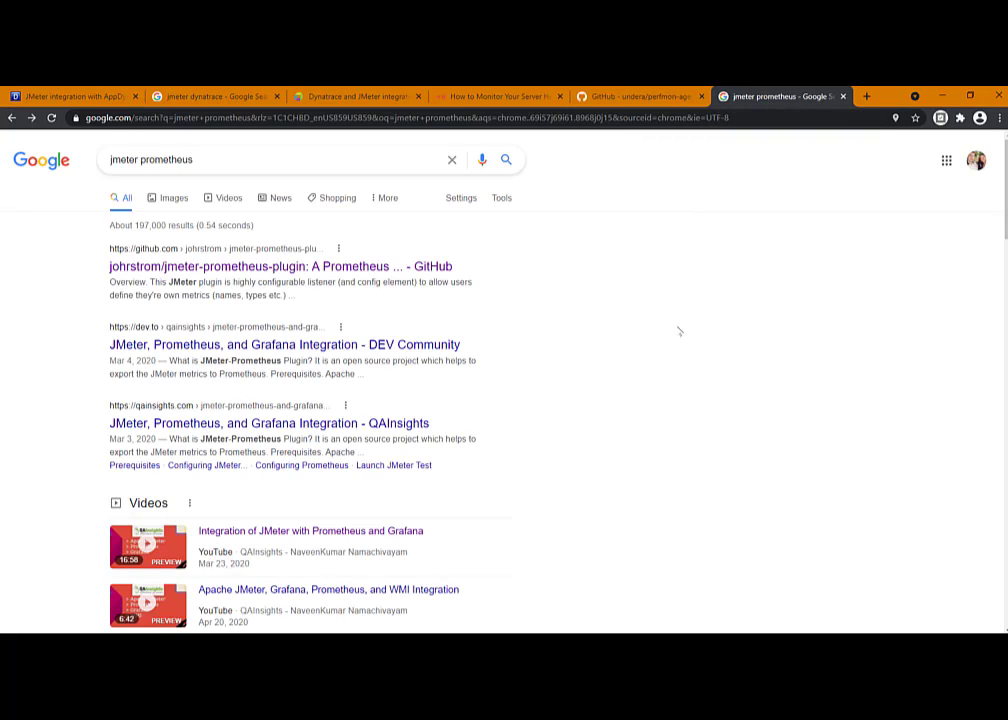
pyautogui.click(205, 160)
pyautogui.scroll(-3, 591, 452)
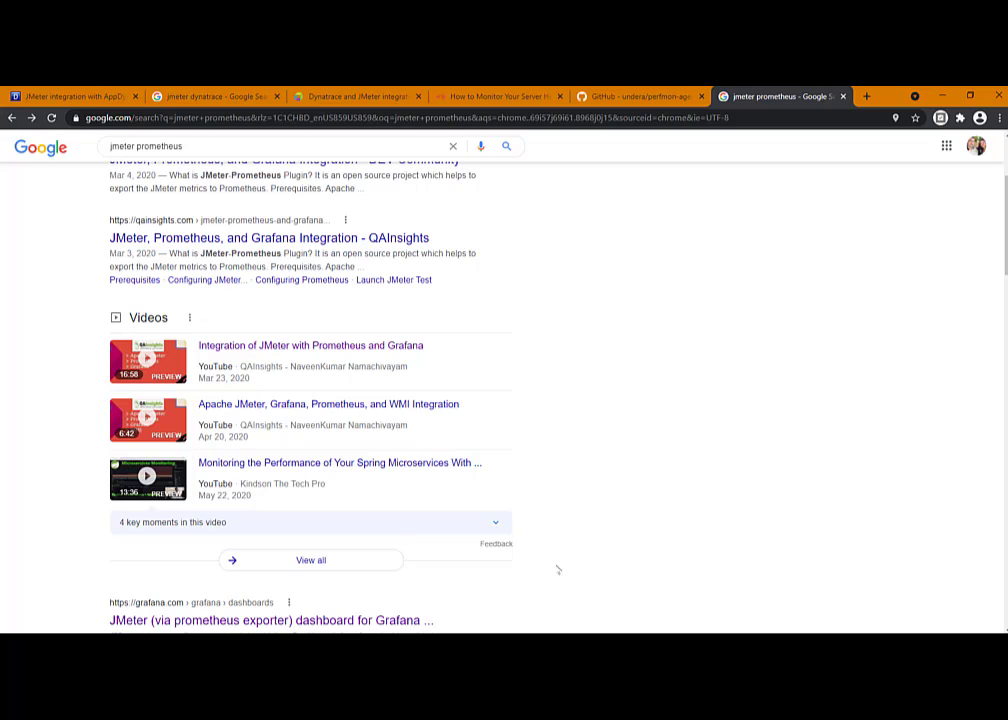
pyautogui.scroll(-2, 562, 521)
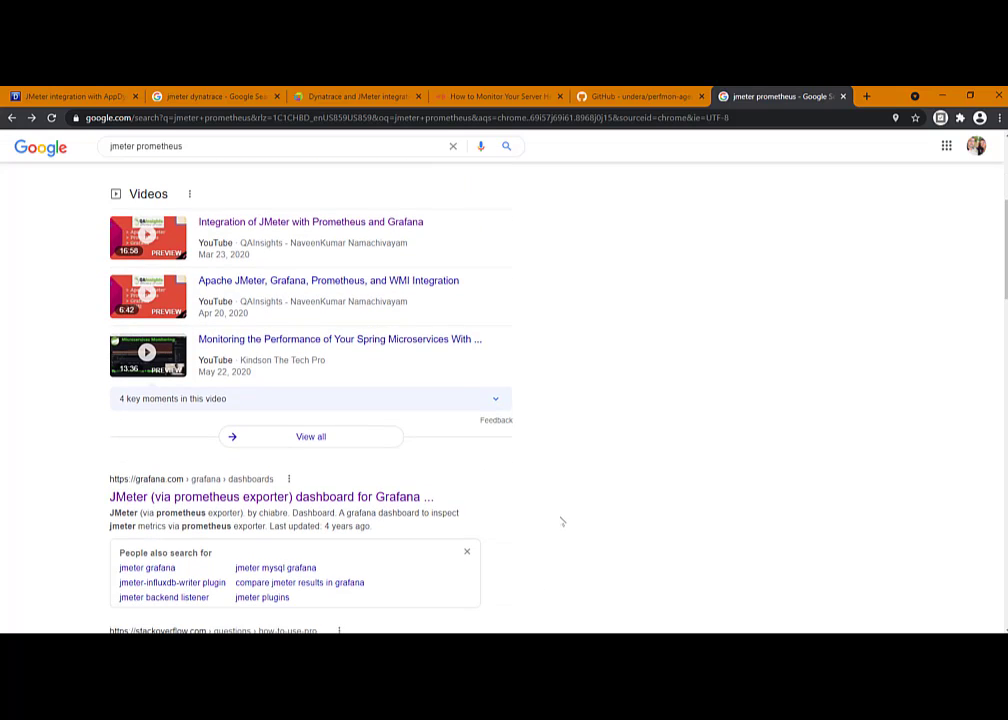
pyautogui.scroll(1, 562, 521)
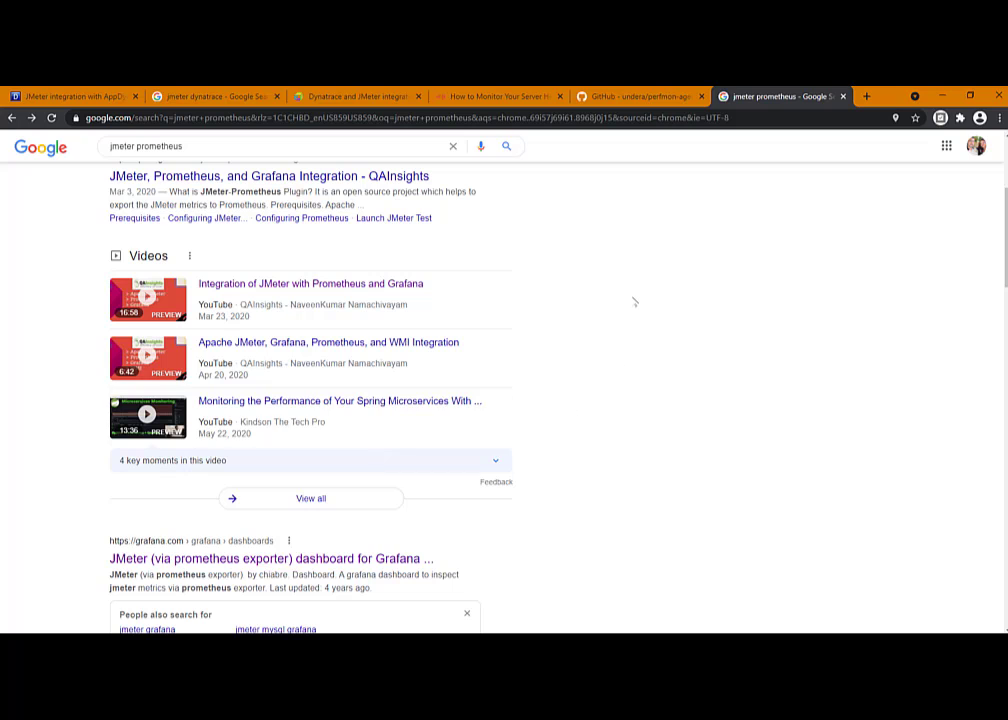
pyautogui.scroll(3, 634, 297)
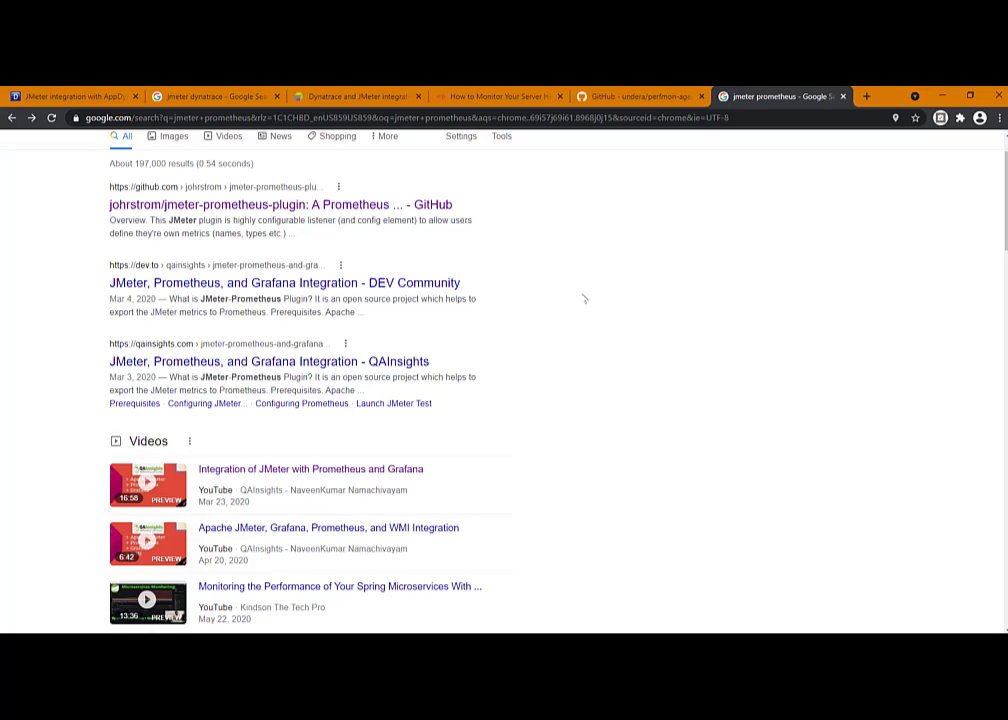
pyautogui.scroll(1, 584, 298)
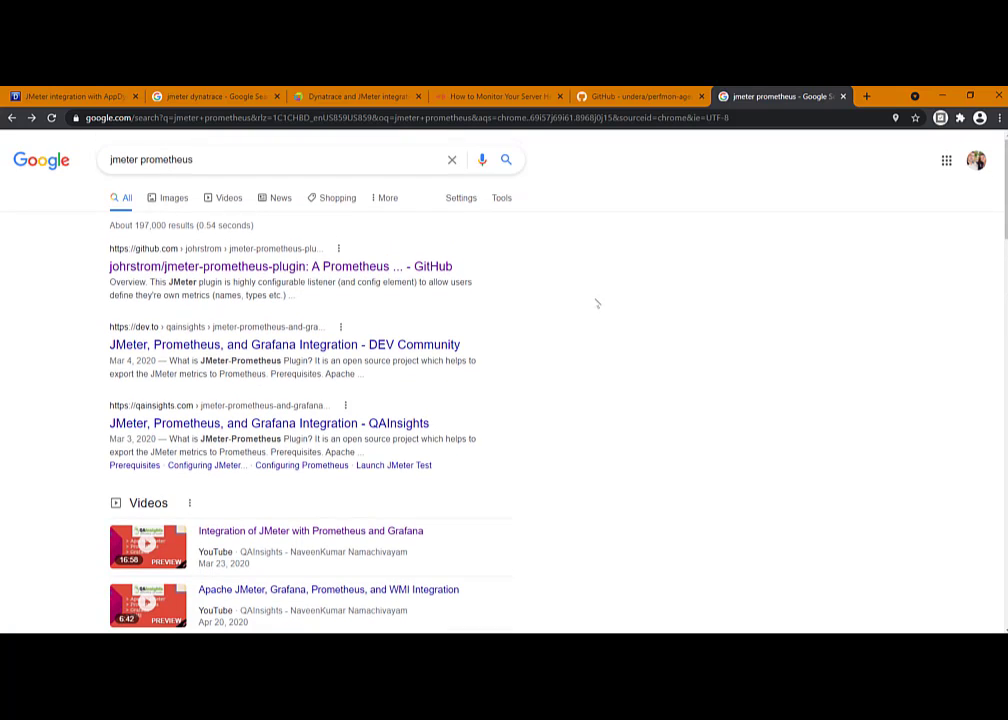